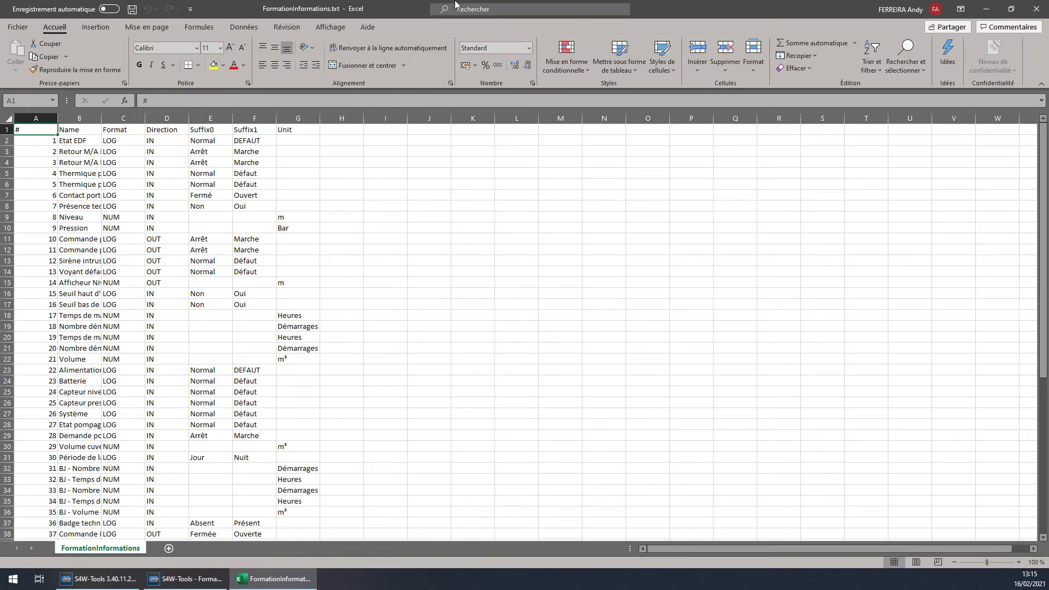
# - Auto-fit the width of column B so the full information names show
pyautogui.doubleClick(101, 118)
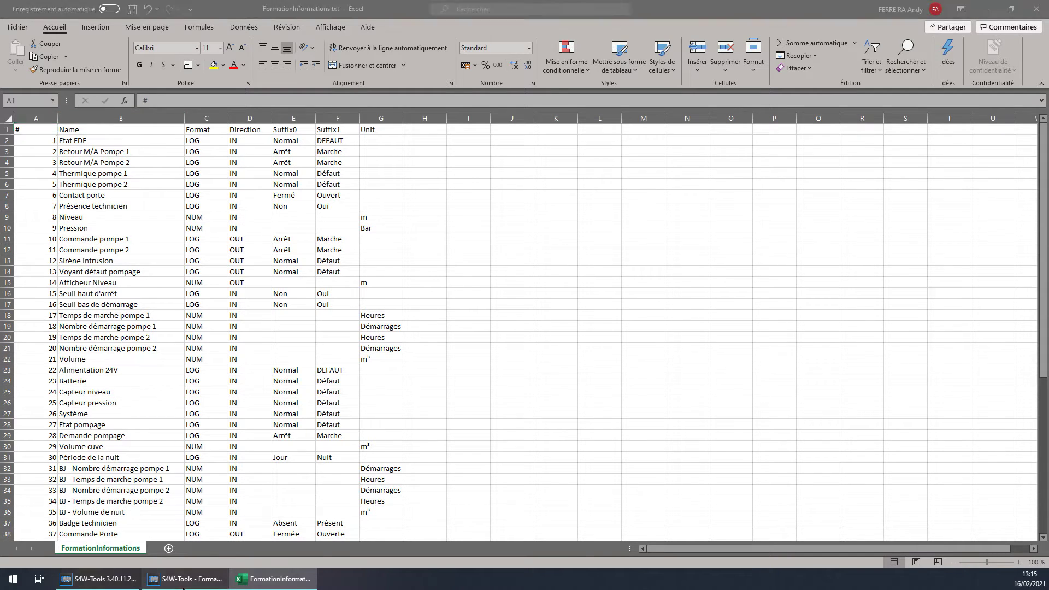
# - Switch to S4W-Tools and delete Commande pompe 1 and Commande pompe 2 from the information list
pyautogui.click(186, 579)
pyautogui.keyDown('shift'); pyautogui.click(110, 345); pyautogui.keyUp('shift')
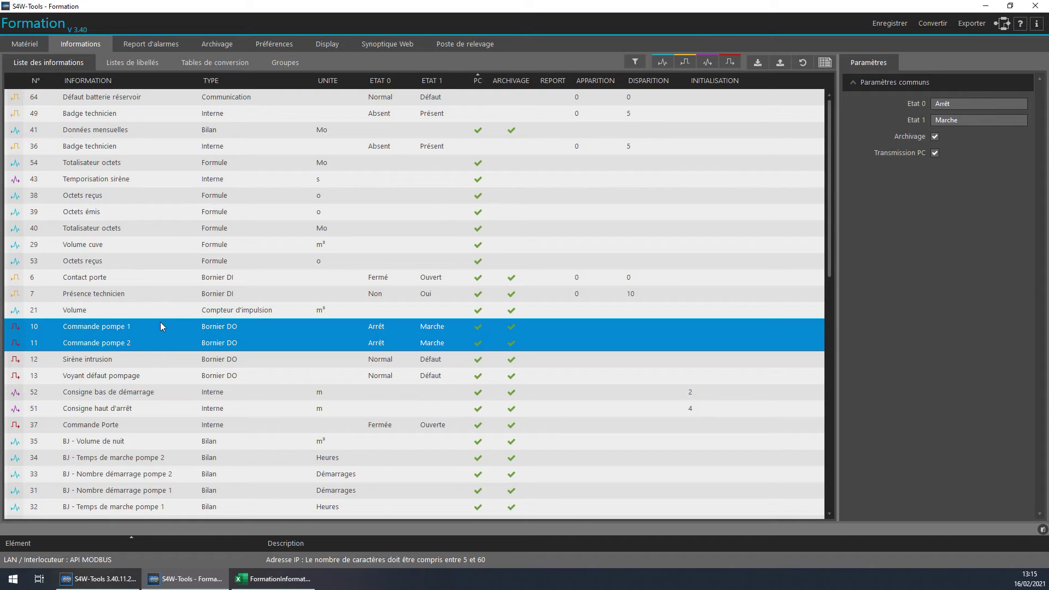
pyautogui.rightClick(121, 328)
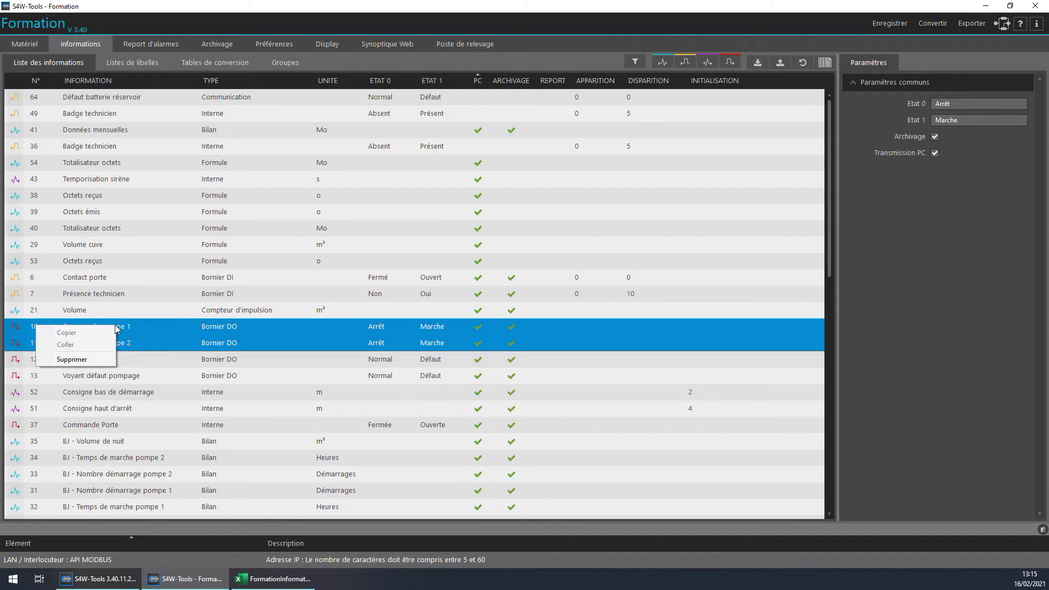
pyautogui.click(55, 357)
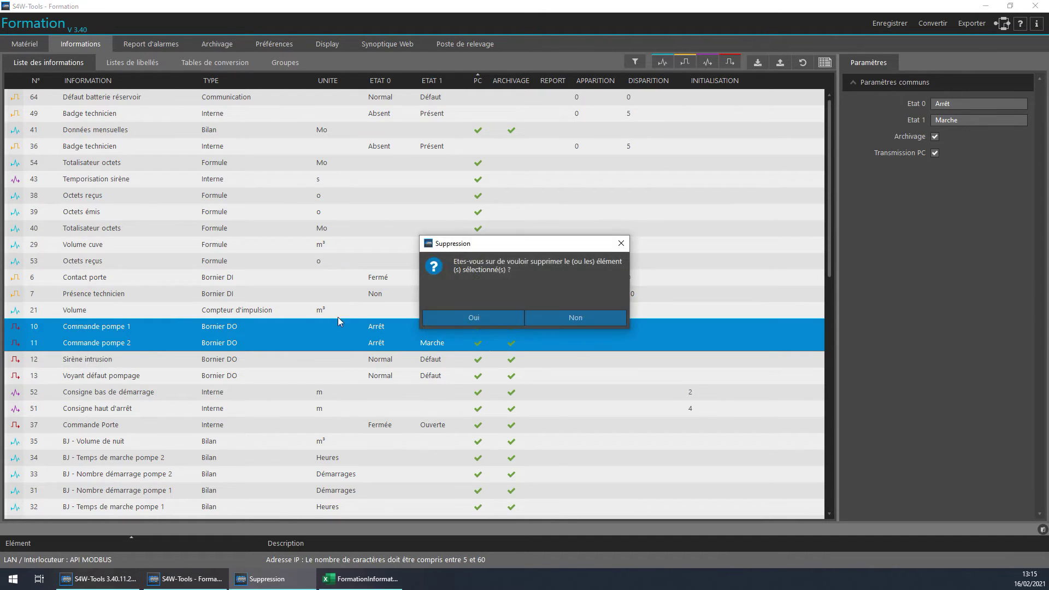
pyautogui.click(474, 318)
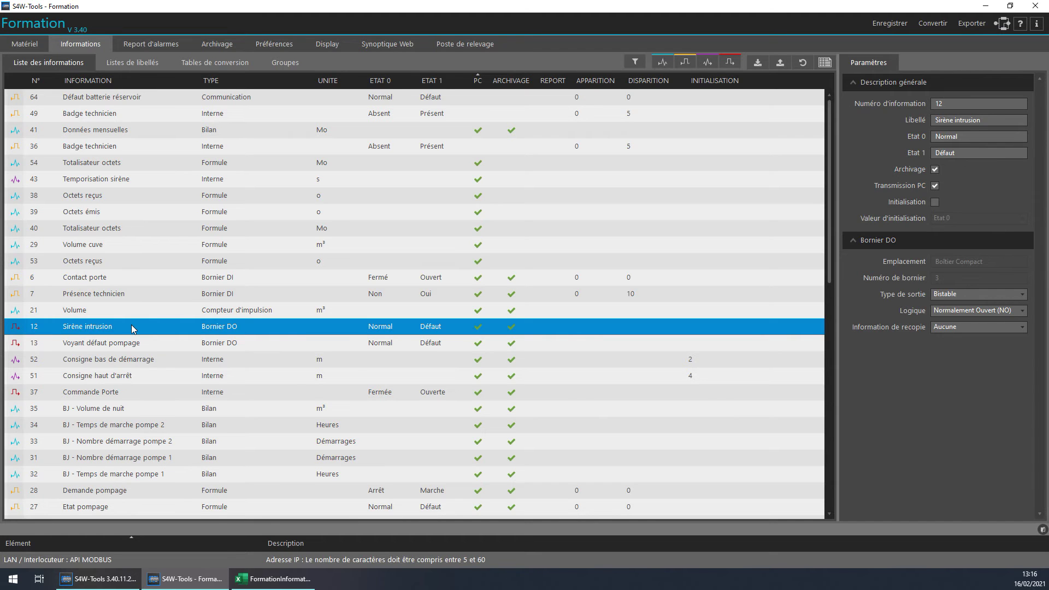
# - Switch to Excel and duplicate the six réservoir rows 56 to 61 into the empty rows starting at row 62
pyautogui.hotkey('alt', 'Tab')
pyautogui.scroll(-10, 143, 334)
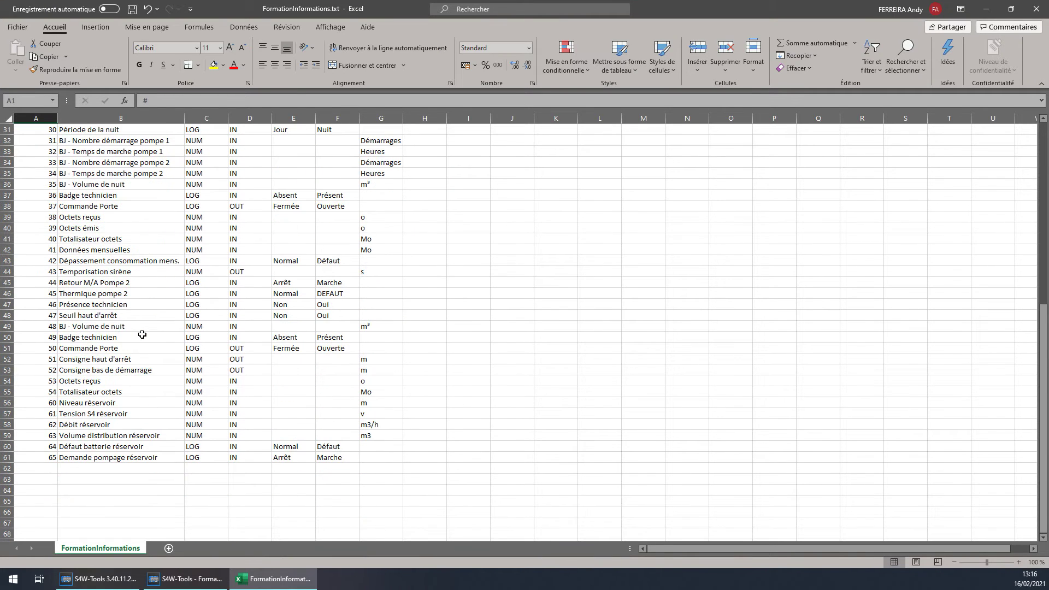
pyautogui.moveTo(84, 402); pyautogui.dragTo(81, 458)
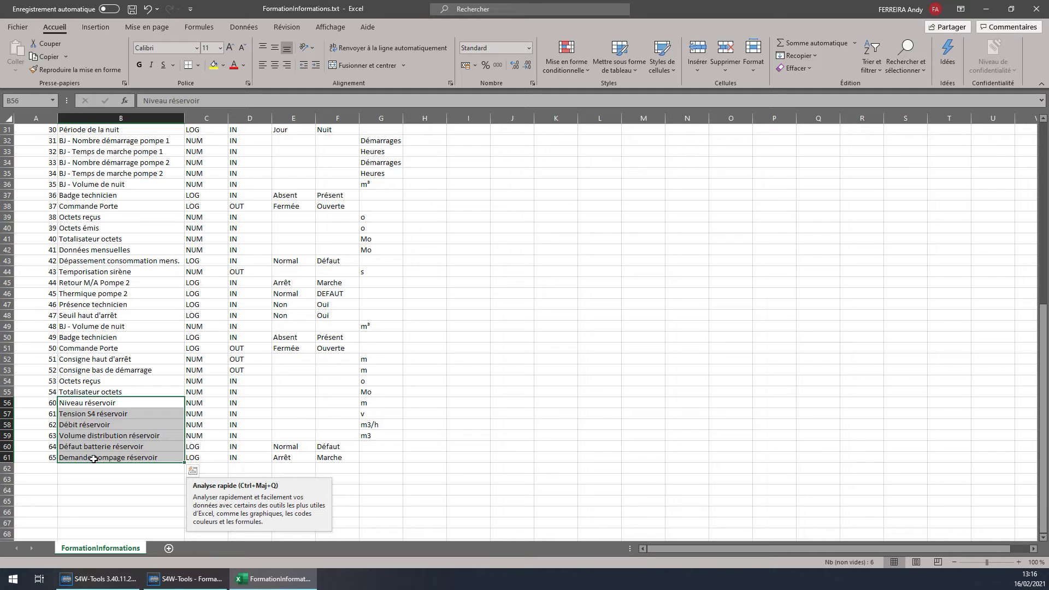
pyautogui.moveTo(8, 403); pyautogui.dragTo(4, 459)
pyautogui.hotkey('ctrl', 'c')
pyautogui.click(6, 469)
pyautogui.hotkey('ctrl', 'v')
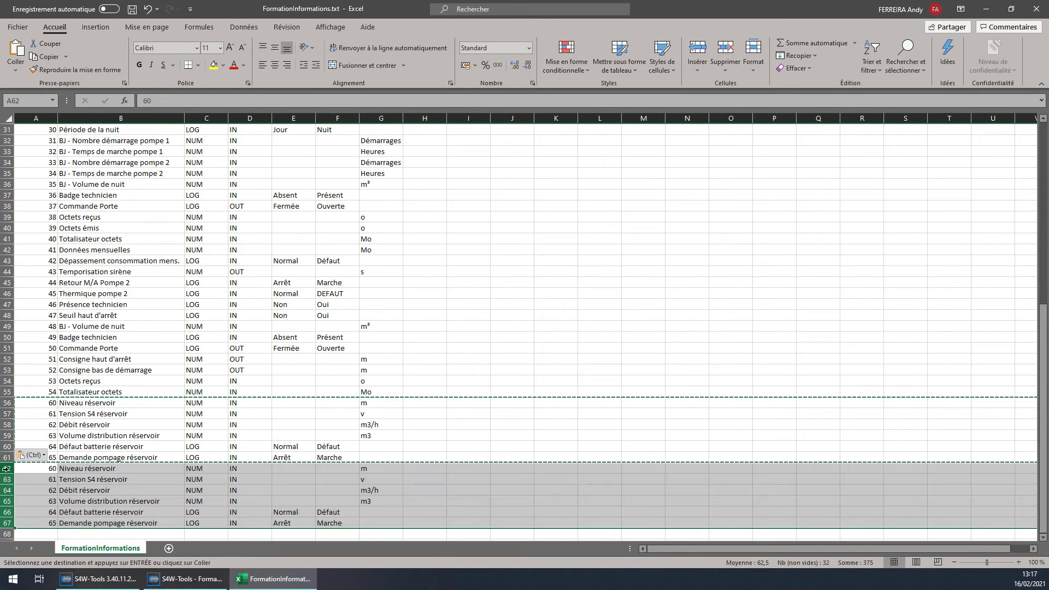
# - Continue the numbering in column A over the duplicated rows 62 to 67, giving numbers 66 to 71
pyautogui.moveTo(52, 380)
pyautogui.mouseDown()
pyautogui.moveTo(49, 445)
pyautogui.moveTo(48, 392)
pyautogui.mouseUp()
pyautogui.moveTo(45, 447); pyautogui.dragTo(57, 526)
pyautogui.scroll(-1, 90, 438)
pyautogui.click(93, 447)
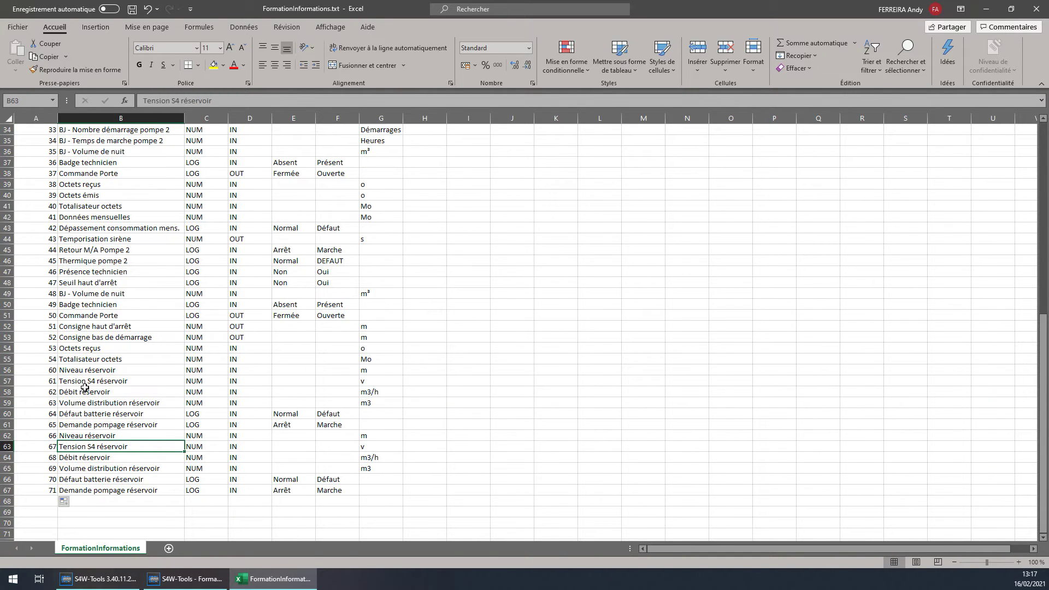
pyautogui.click(87, 370)
pyautogui.click(91, 437)
pyautogui.click(92, 371)
pyautogui.click(95, 435)
pyautogui.click(93, 370)
pyautogui.doubleClick(126, 370)
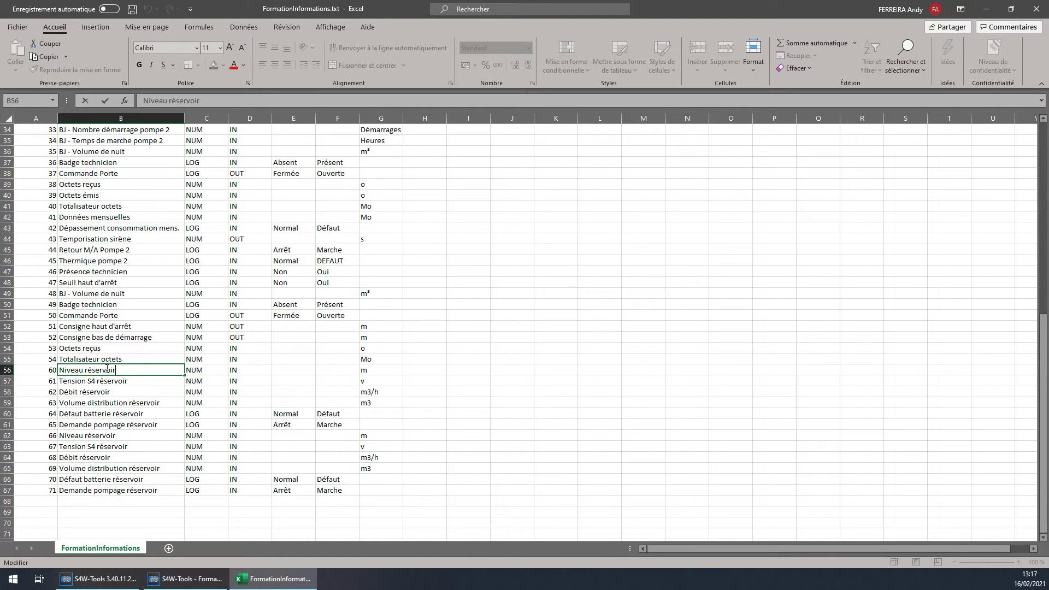
# - Enter the formula =B56&" haut" in H56 and fill it down to H62
pyautogui.click(424, 369)
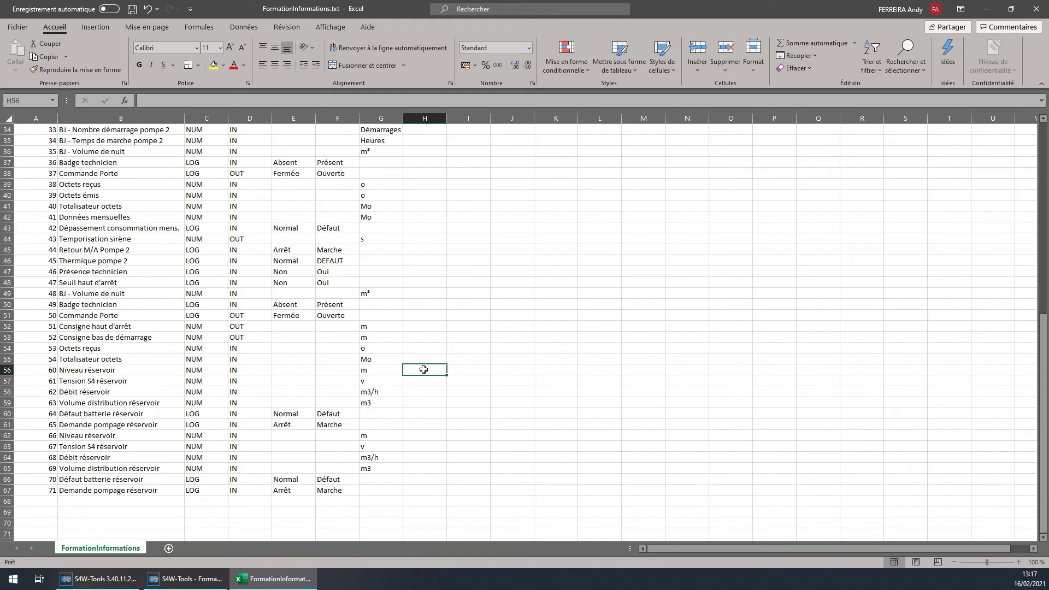
pyautogui.write('=')
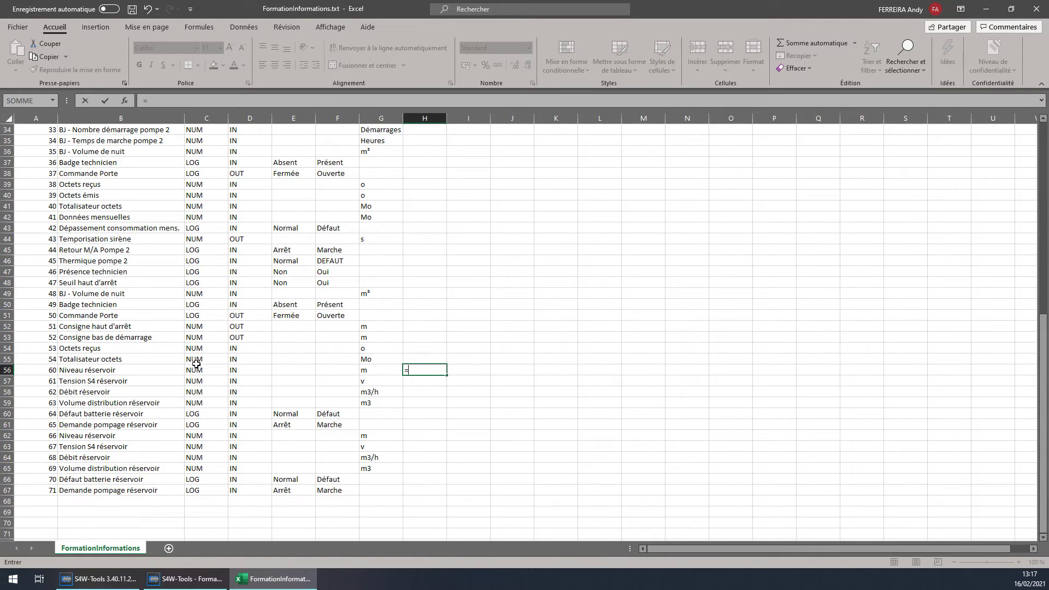
pyautogui.click(94, 371)
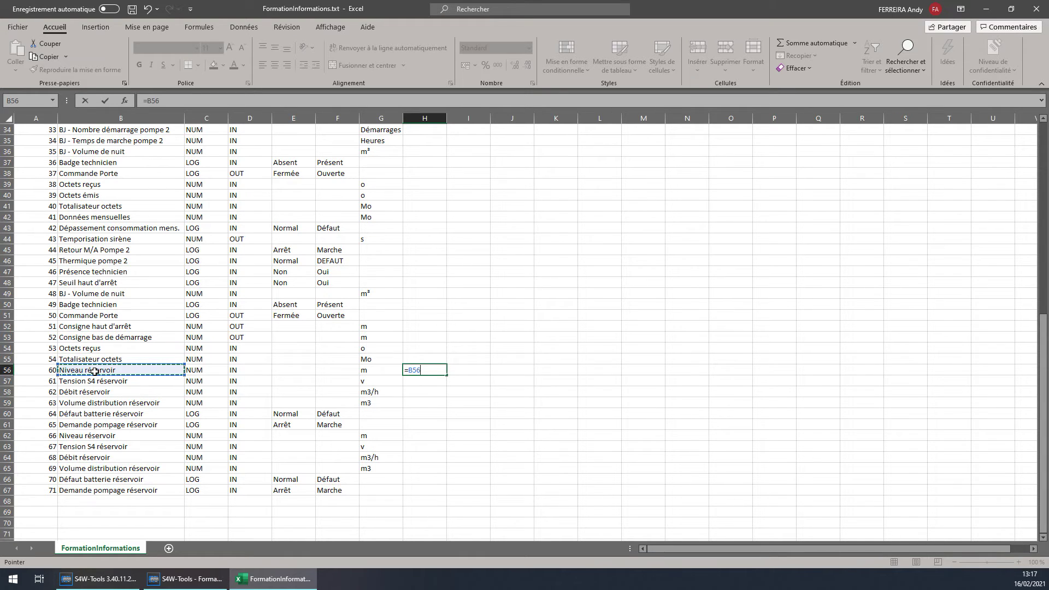
pyautogui.write('&" haut')
pyautogui.press('Return')
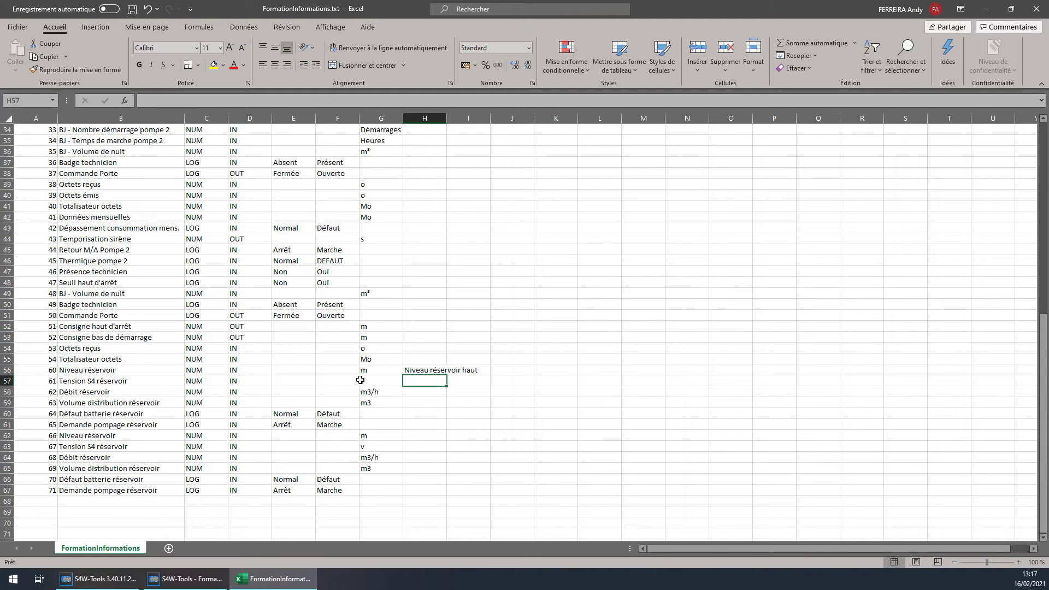
pyautogui.click(416, 370)
pyautogui.moveTo(449, 376); pyautogui.dragTo(444, 438)
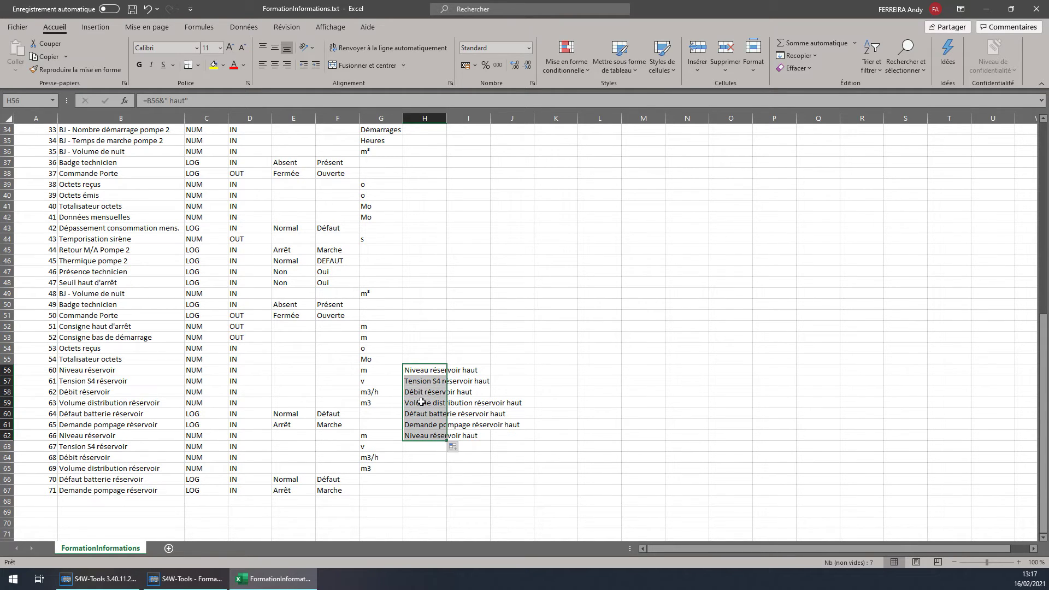
# - Change the formula in H62 to =B62&" bas" and fill it down to H67
pyautogui.click(434, 436)
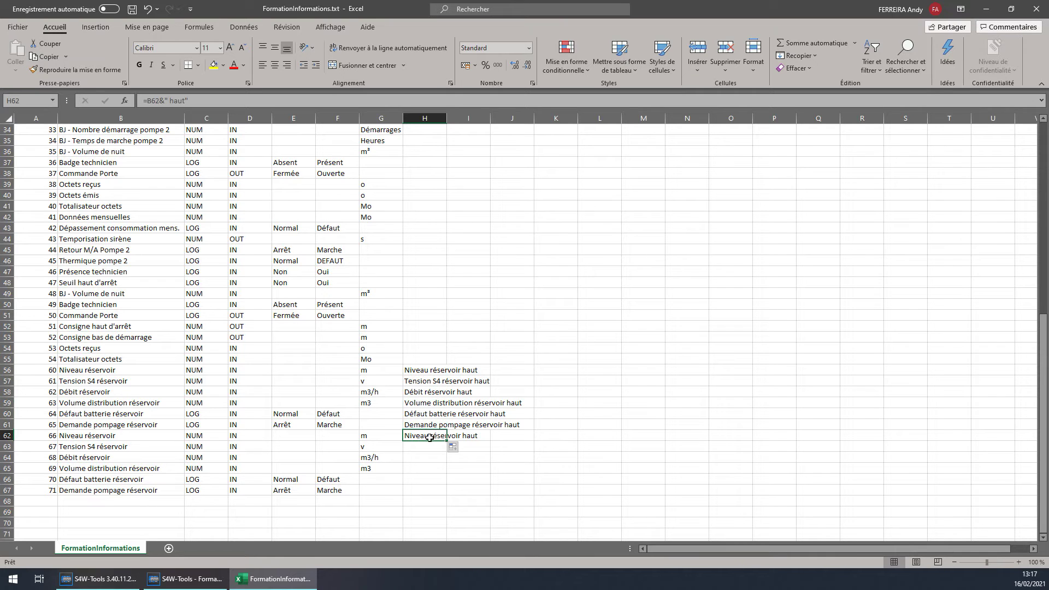
pyautogui.doubleClick(430, 437)
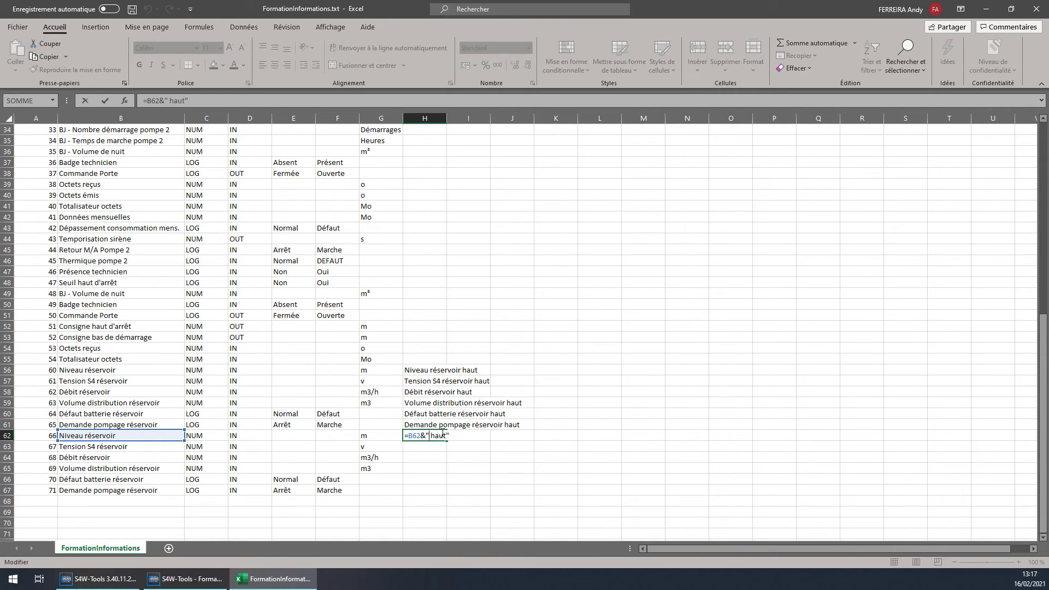
pyautogui.press('BackSpace')
pyautogui.press('BackSpace')
pyautogui.press('BackSpace')
pyautogui.write('bas')
pyautogui.press('Return')
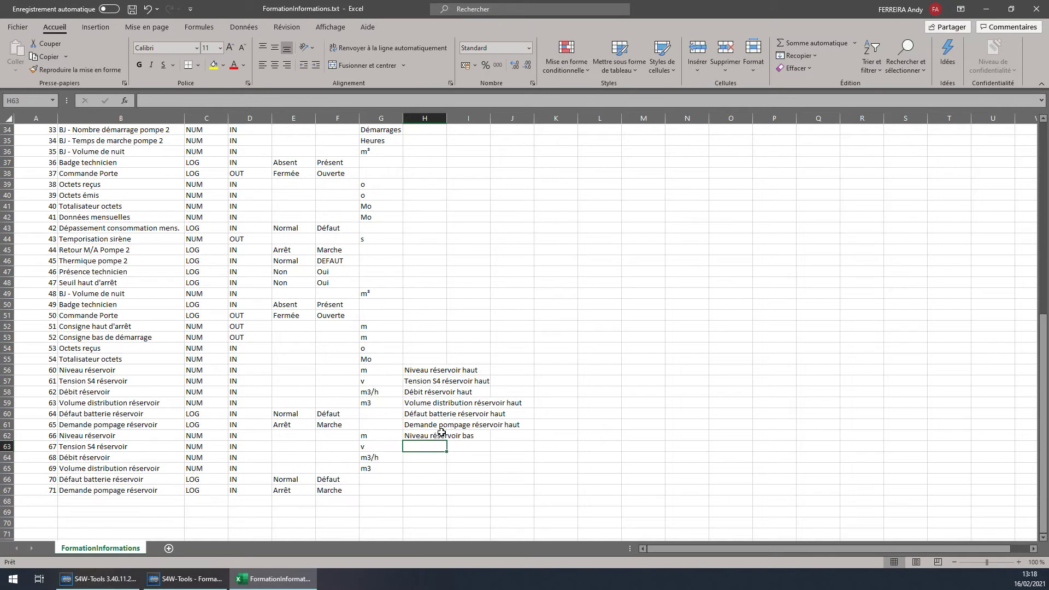
pyautogui.click(431, 438)
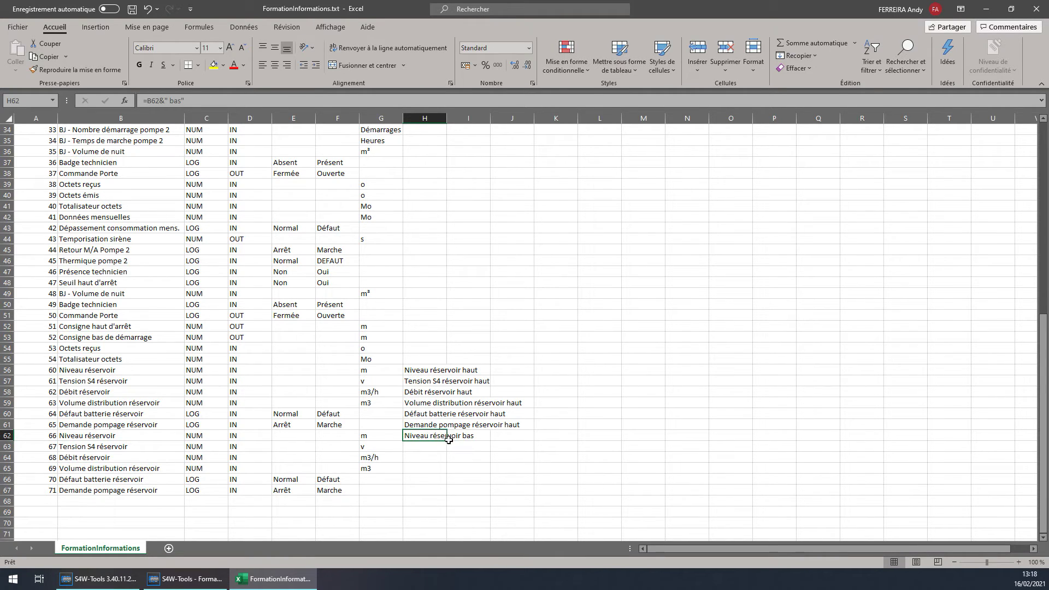
pyautogui.moveTo(446, 441); pyautogui.dragTo(443, 493)
pyautogui.click(432, 404)
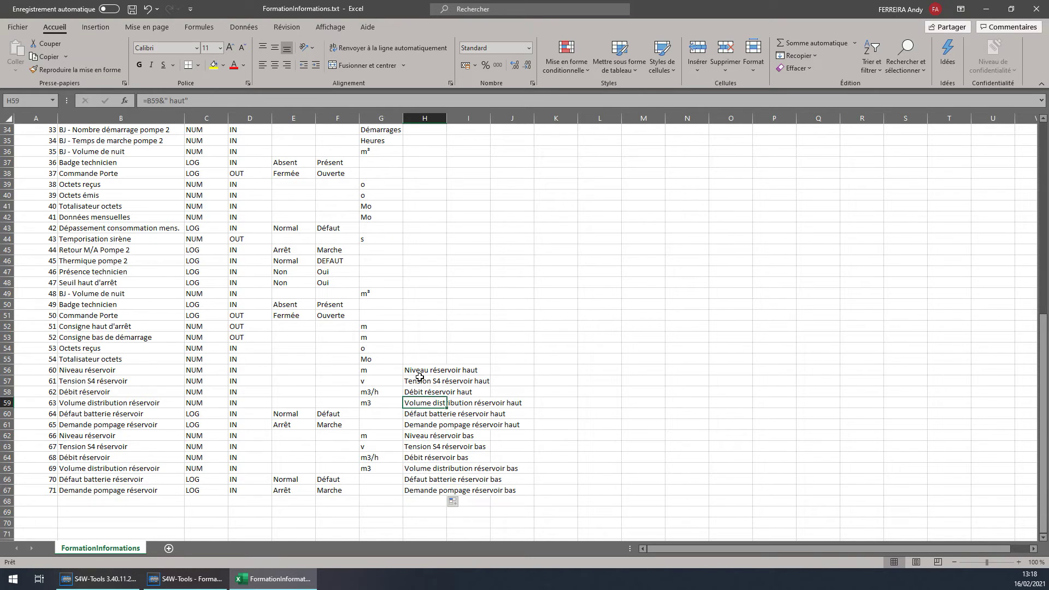
# - Copy the composed names in H56:H67 and paste them over the names starting at B56 as values only
pyautogui.moveTo(421, 372); pyautogui.dragTo(424, 488)
pyautogui.hotkey('ctrl', 'c')
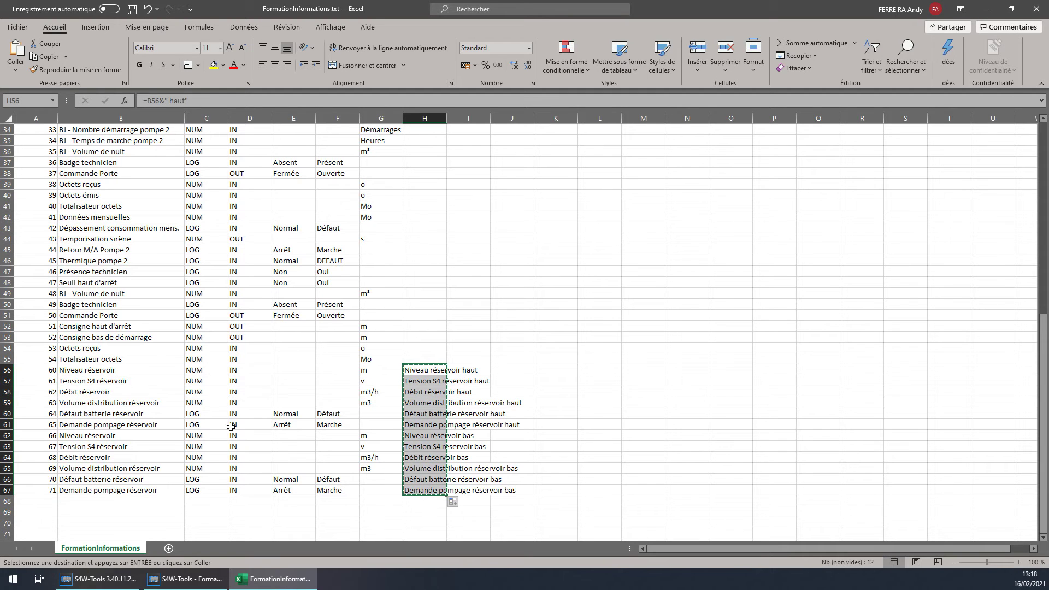
pyautogui.click(94, 371)
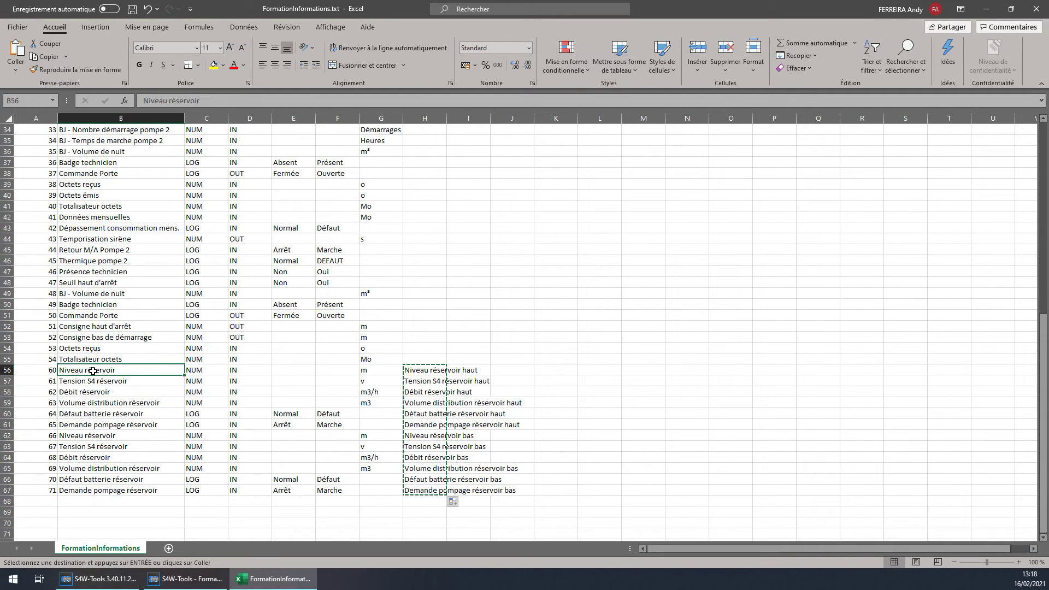
pyautogui.hotkey('ctrl', 'v')
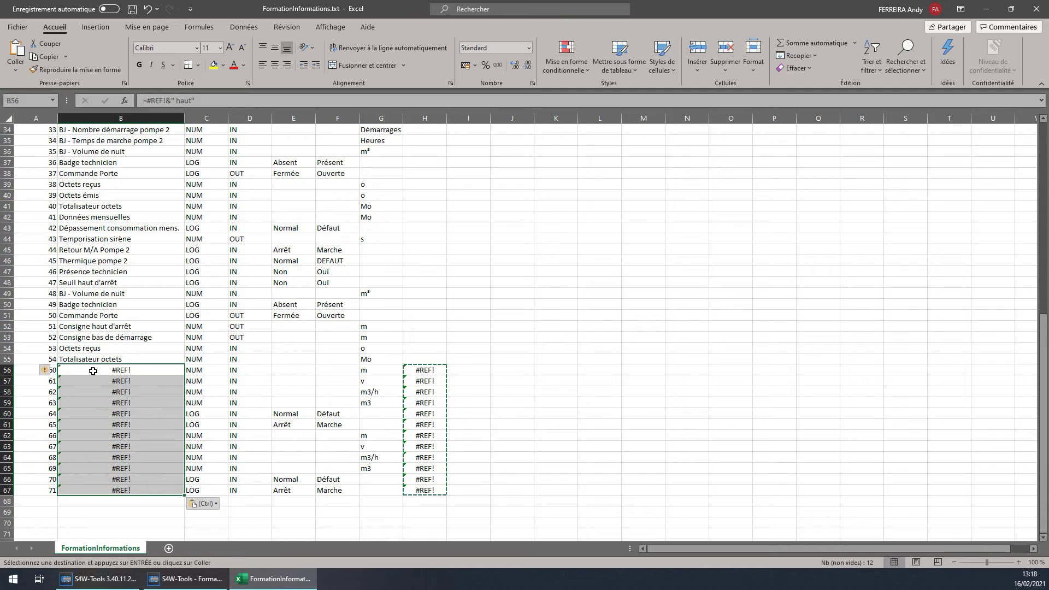
pyautogui.click(215, 503)
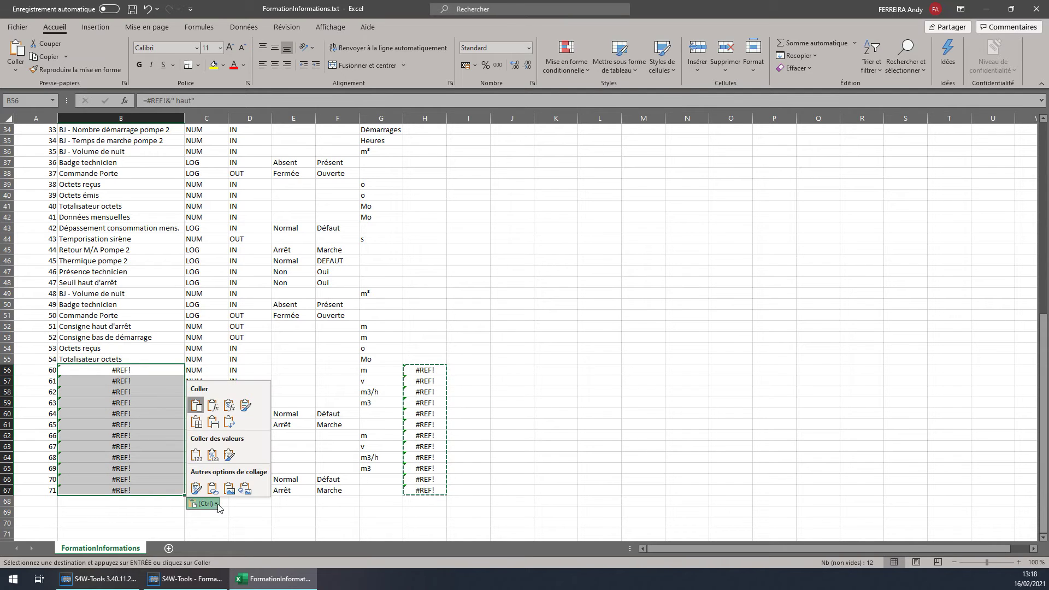
pyautogui.click(195, 455)
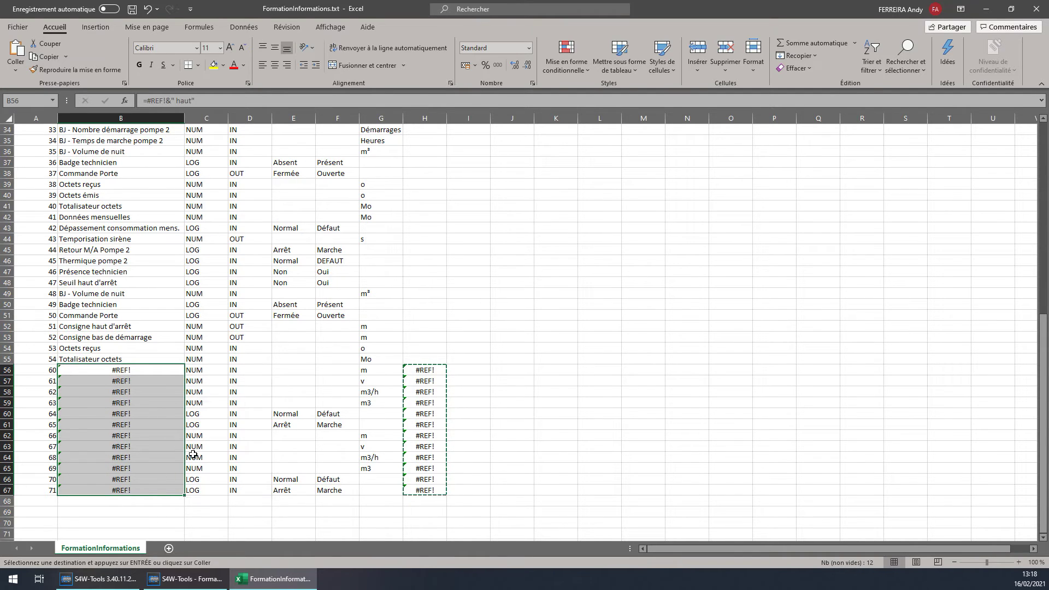
# - Clear the helper formulas from H56:H67
pyautogui.moveTo(418, 370); pyautogui.dragTo(421, 489)
pyautogui.press('Delete')
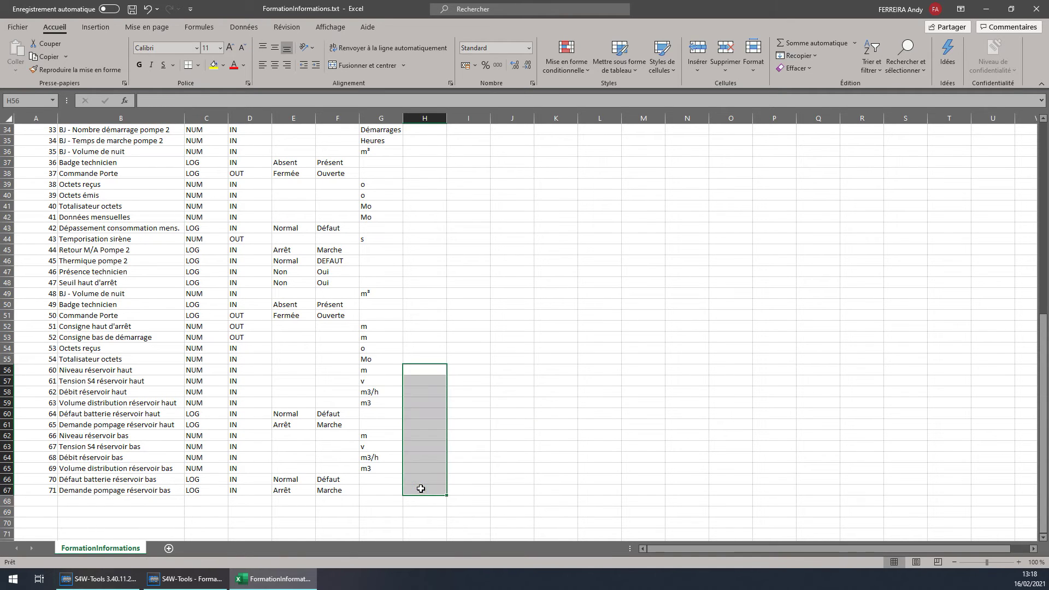
pyautogui.click(104, 373)
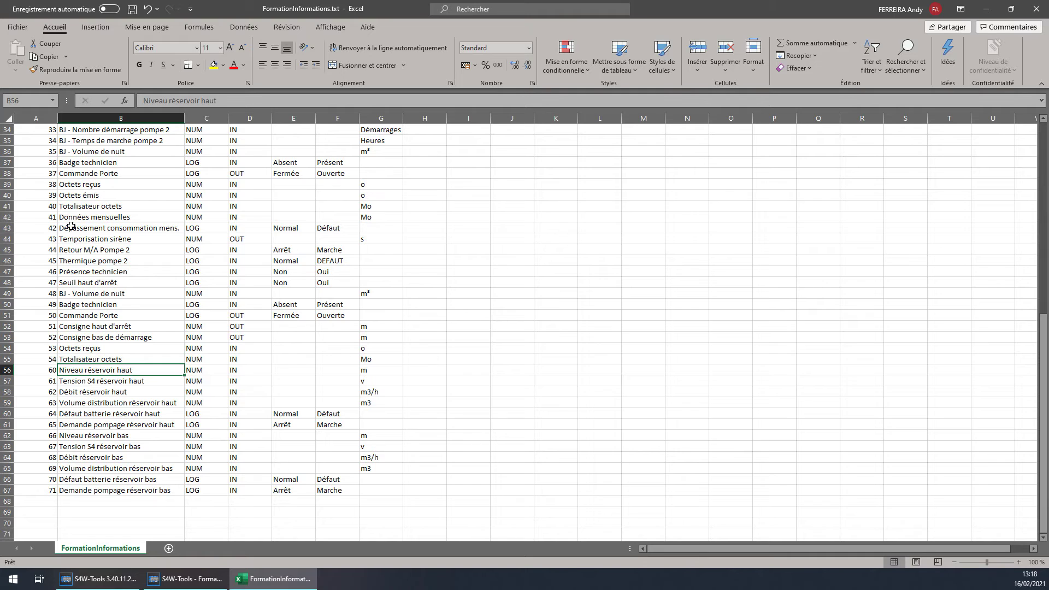
# - Save the sheet as Unicode text over the existing FormationInformations.txt on the Bureau and close Excel
pyautogui.click(20, 26)
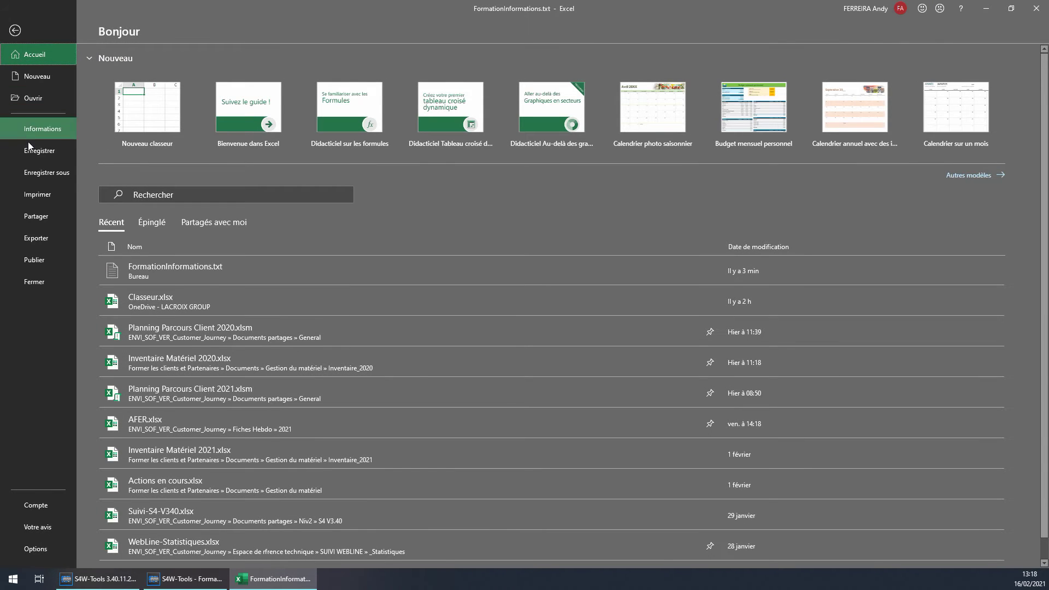
pyautogui.click(41, 176)
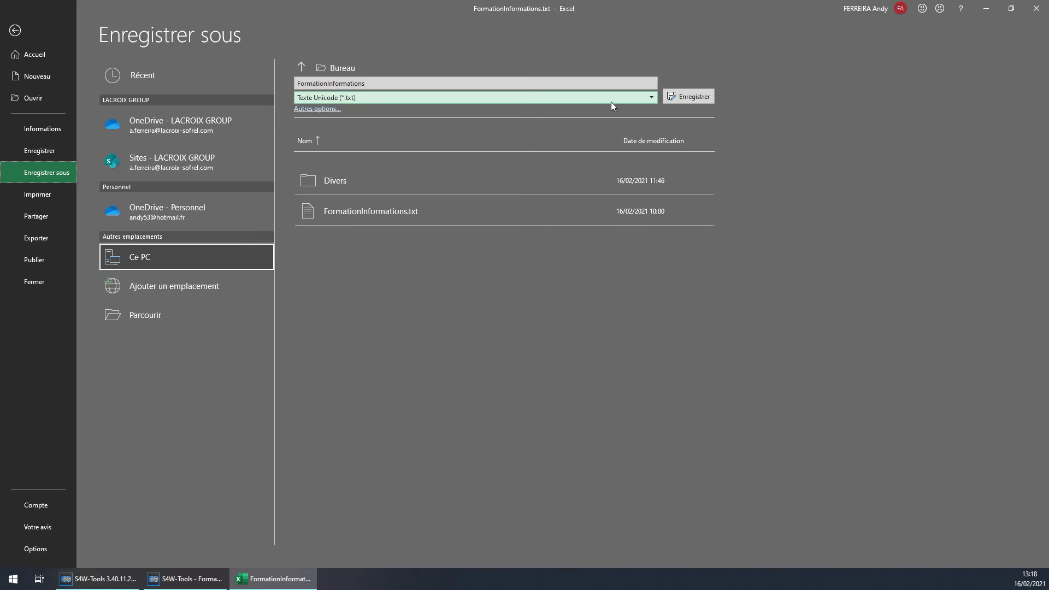
pyautogui.click(705, 99)
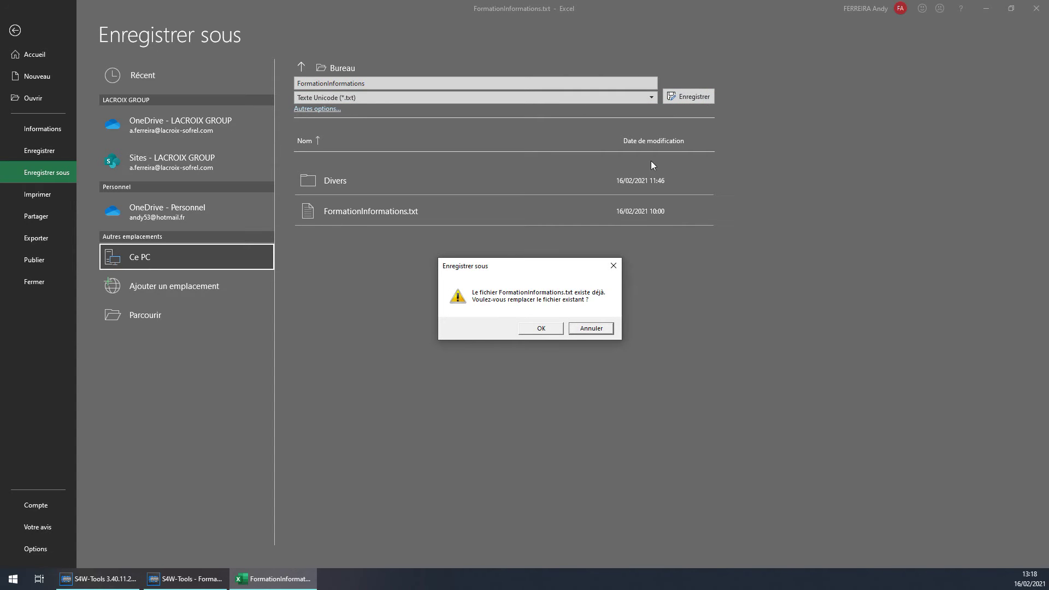
pyautogui.click(536, 330)
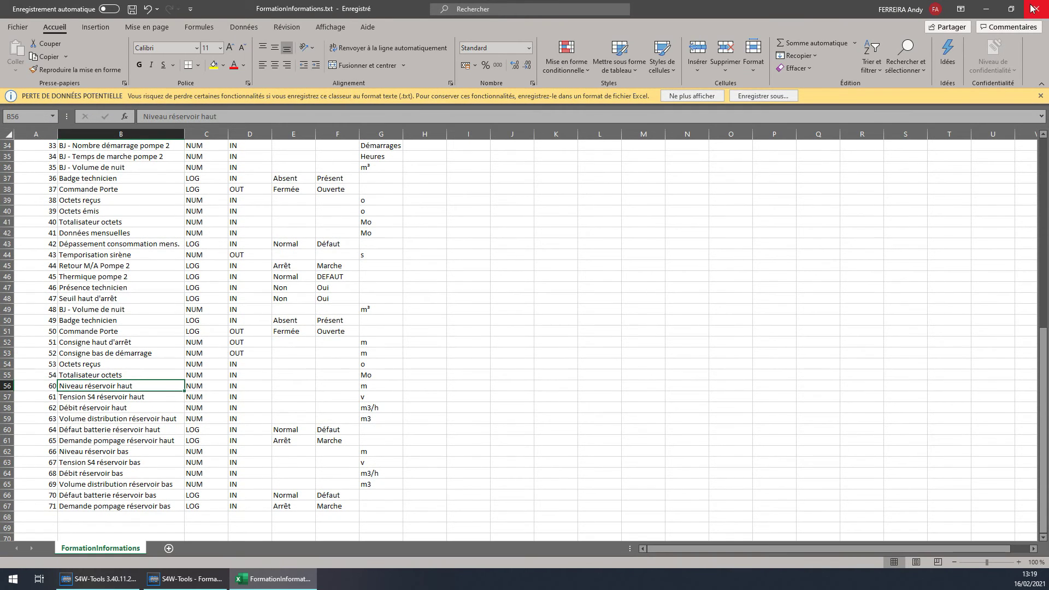
pyautogui.click(1032, 8)
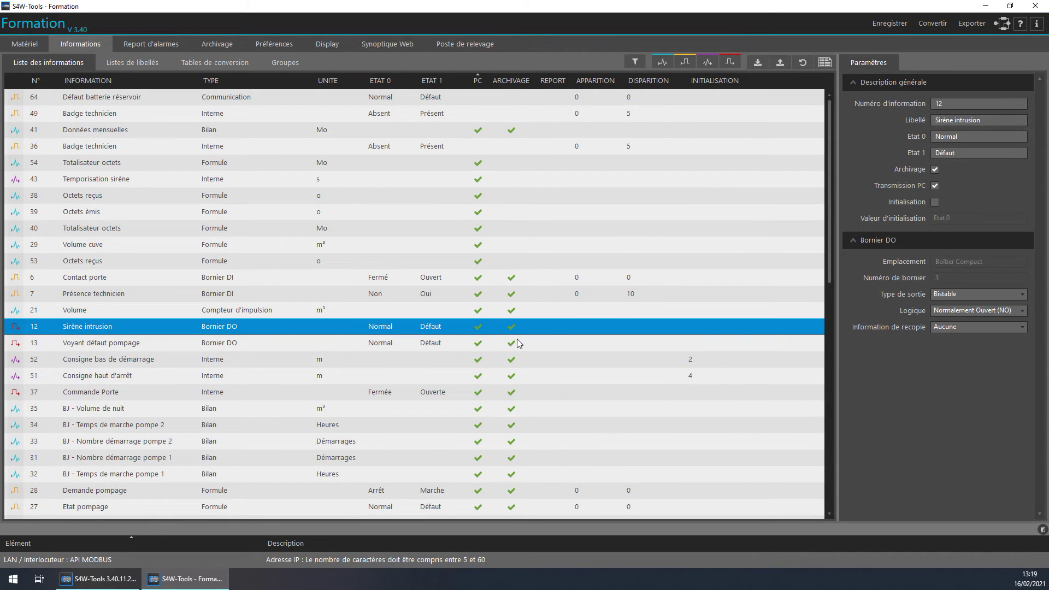
# - Load FormationInformations.txt from the Bureau for import and keep the type Interne for informations 10 and 11
pyautogui.click(758, 63)
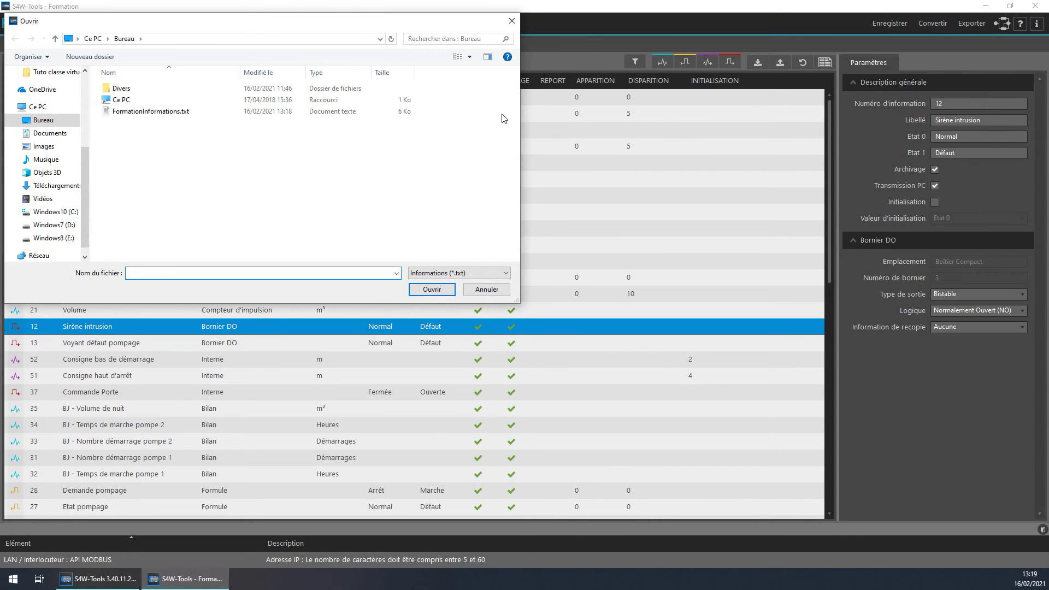
pyautogui.doubleClick(160, 113)
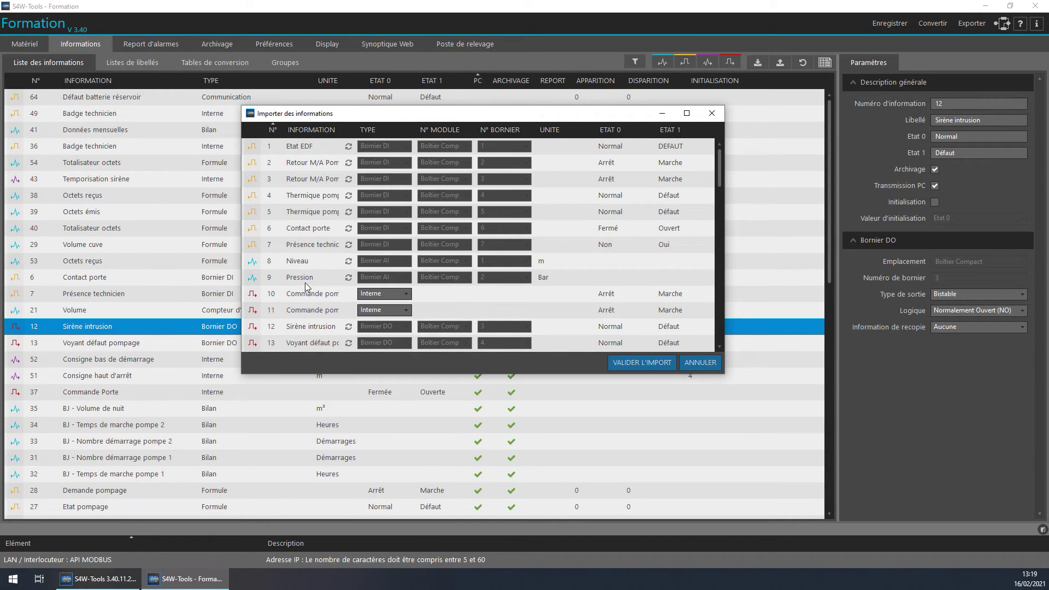
pyautogui.scroll(-1, 328, 262)
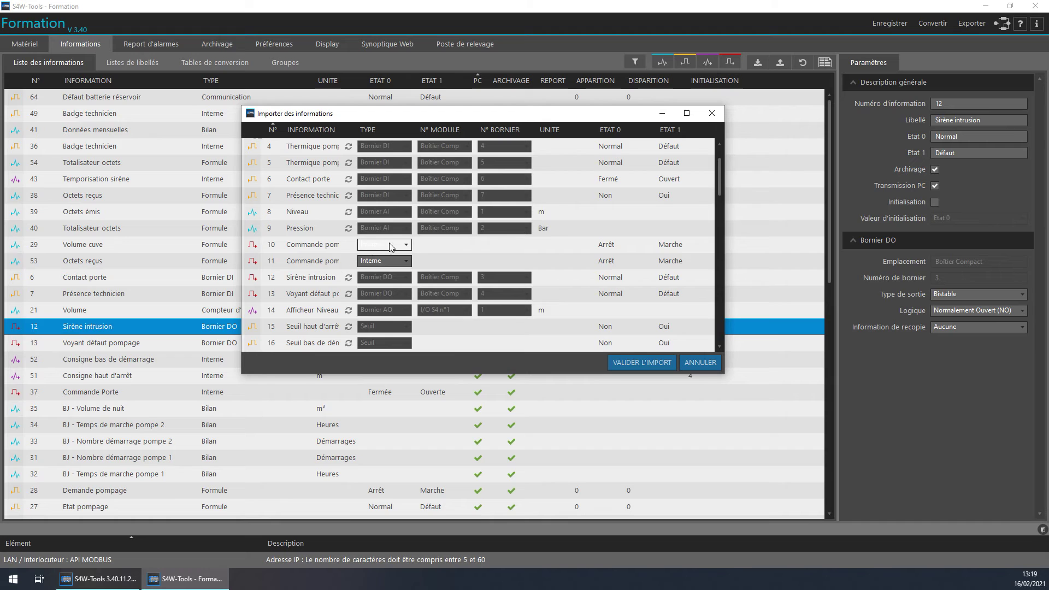
pyautogui.click(396, 244)
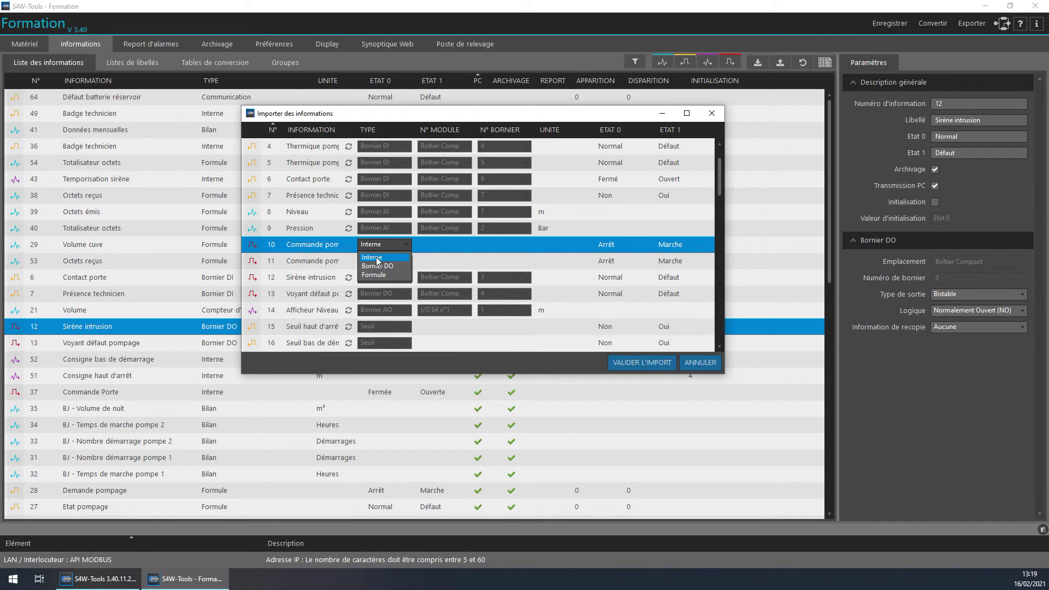
pyautogui.click(376, 262)
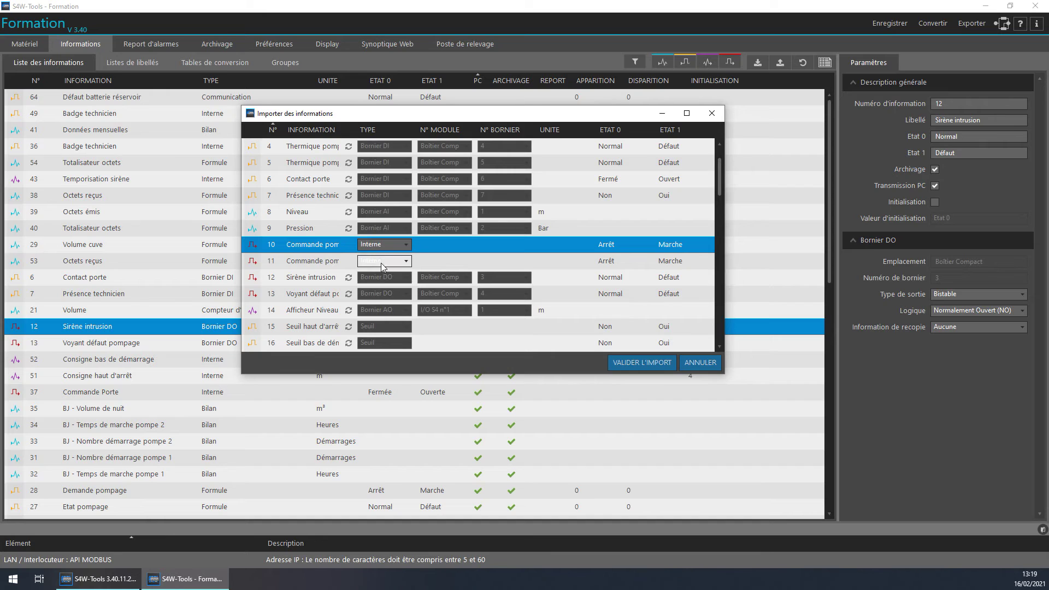
pyautogui.click(390, 260)
pyautogui.click(376, 275)
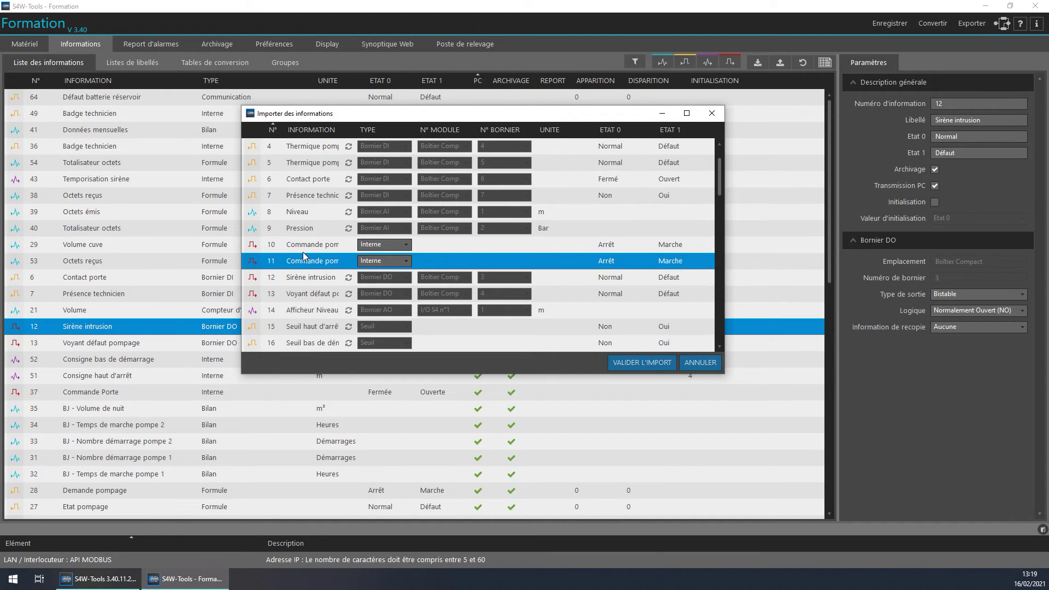
# - Set the type of the réservoir bas informations 66 to 69 to Communication in the import list
pyautogui.scroll(-15, 301, 256)
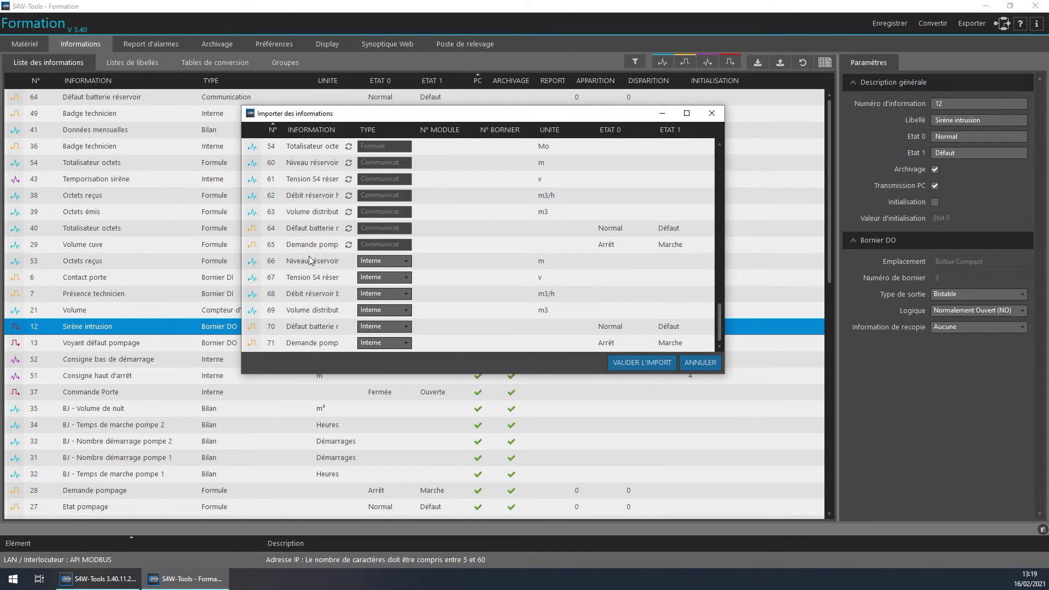
pyautogui.click(380, 262)
pyautogui.click(366, 301)
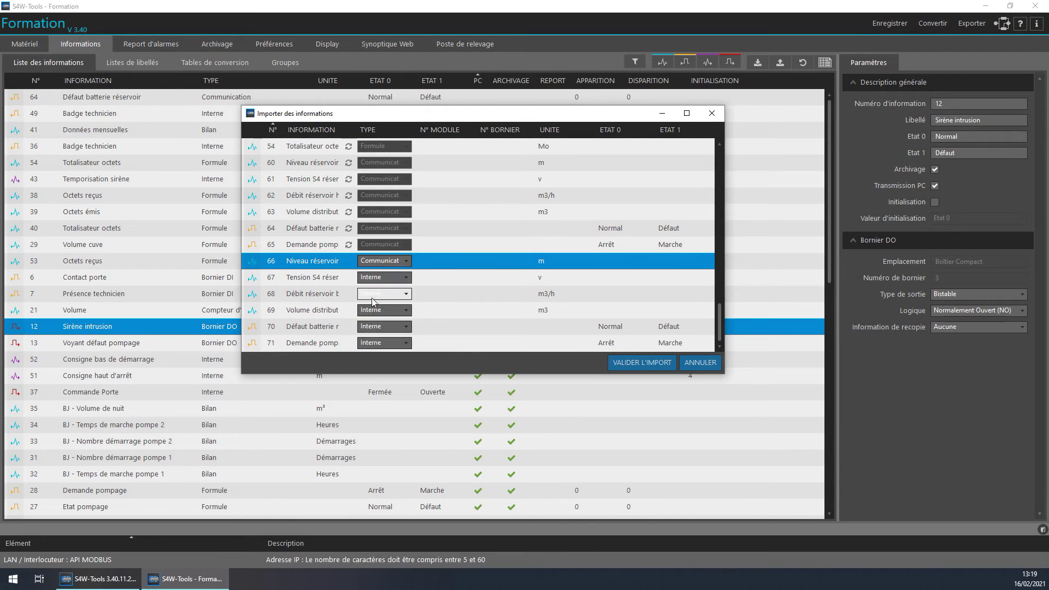
pyautogui.click(384, 279)
pyautogui.click(366, 316)
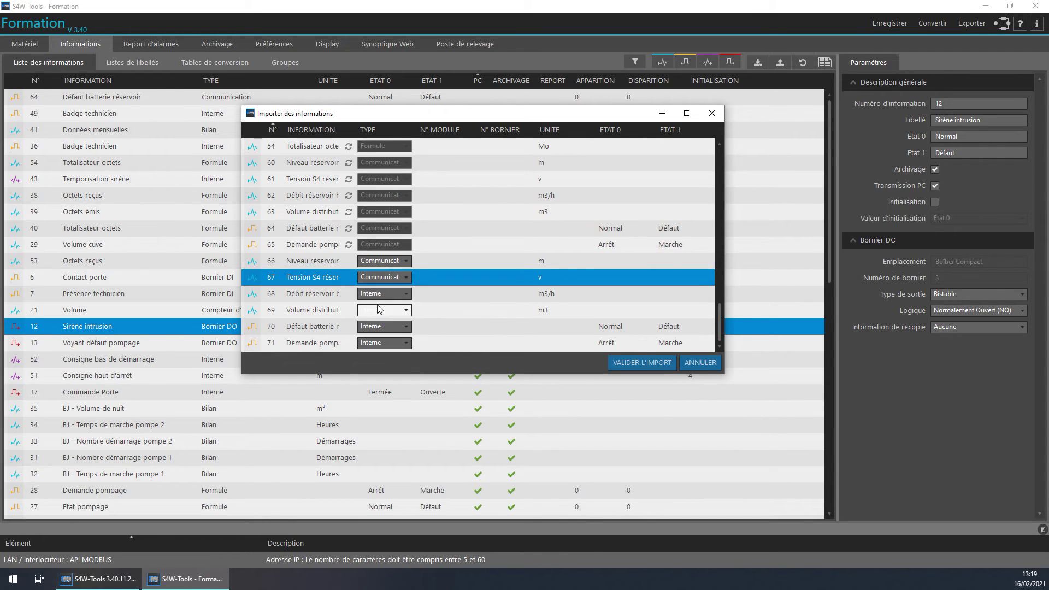
pyautogui.click(380, 294)
pyautogui.click(375, 333)
pyautogui.click(383, 311)
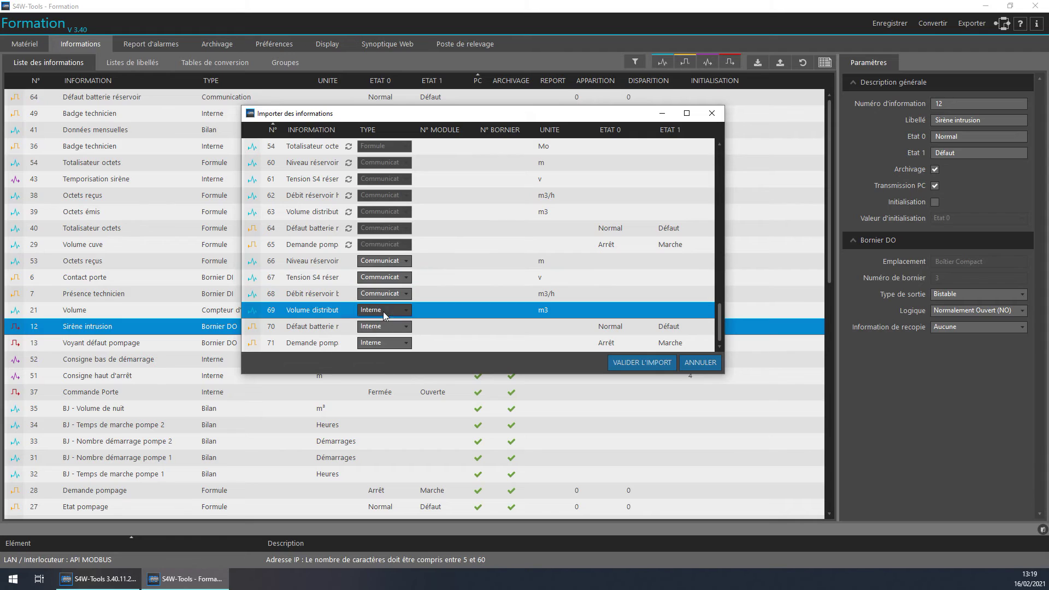
pyautogui.click(380, 350)
# - Set the type of informations 70 and 71 to Communication and validate the import
pyautogui.click(386, 327)
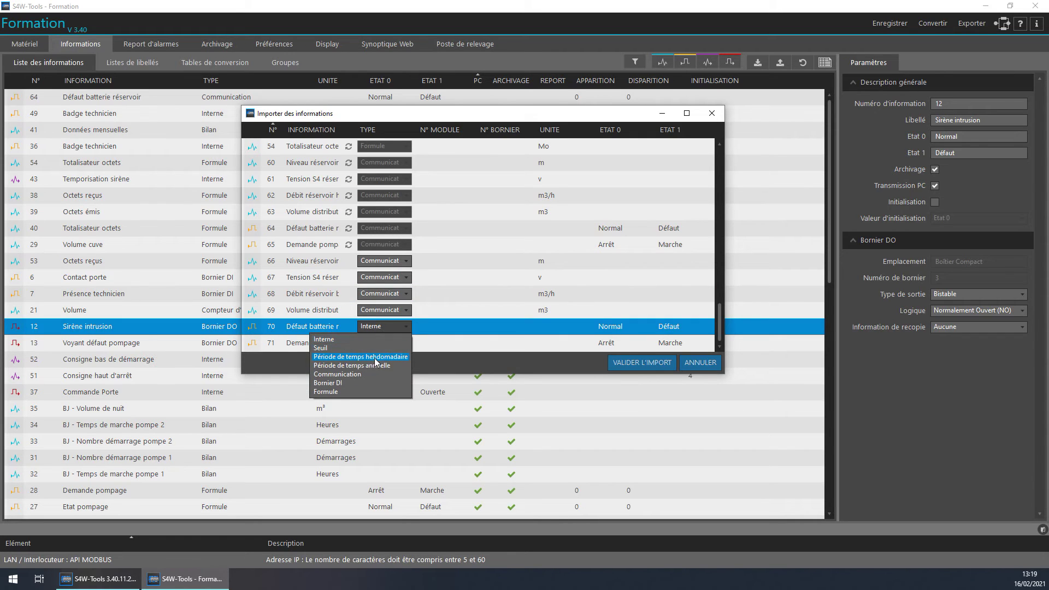
pyautogui.click(362, 368)
pyautogui.click(376, 346)
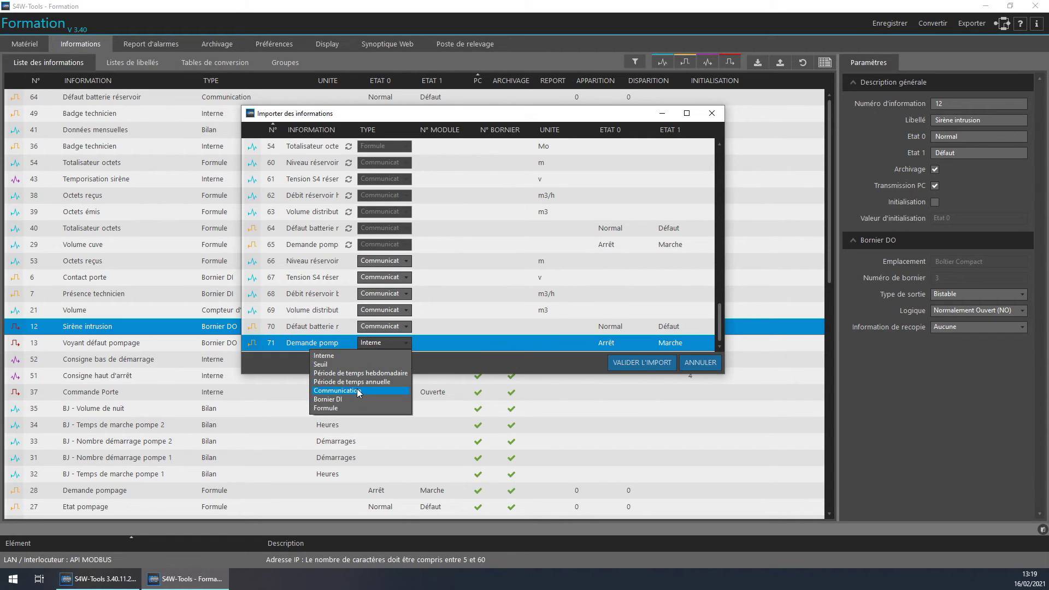
pyautogui.click(378, 383)
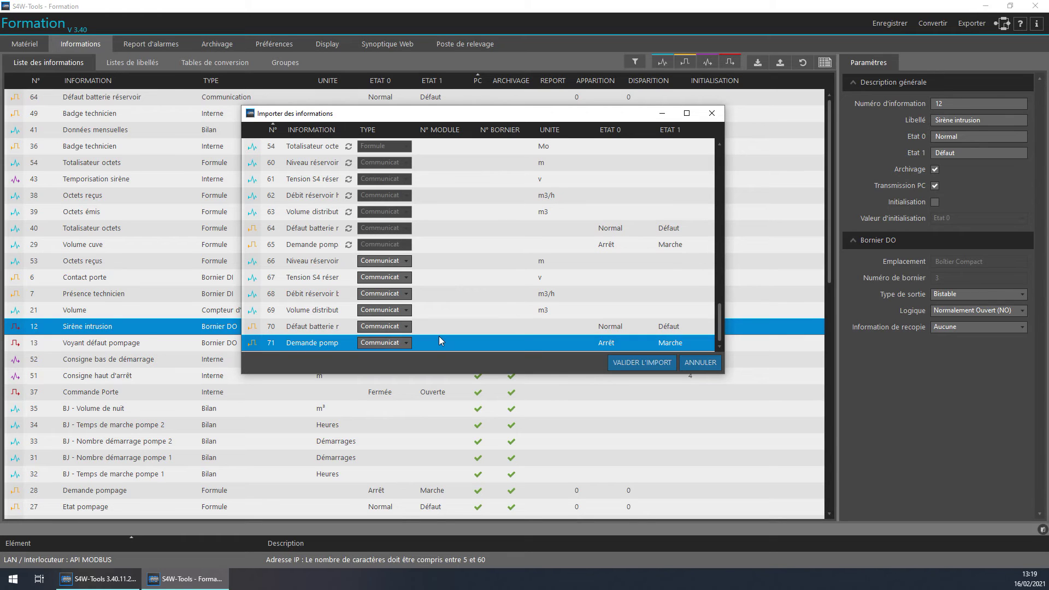
pyautogui.click(632, 363)
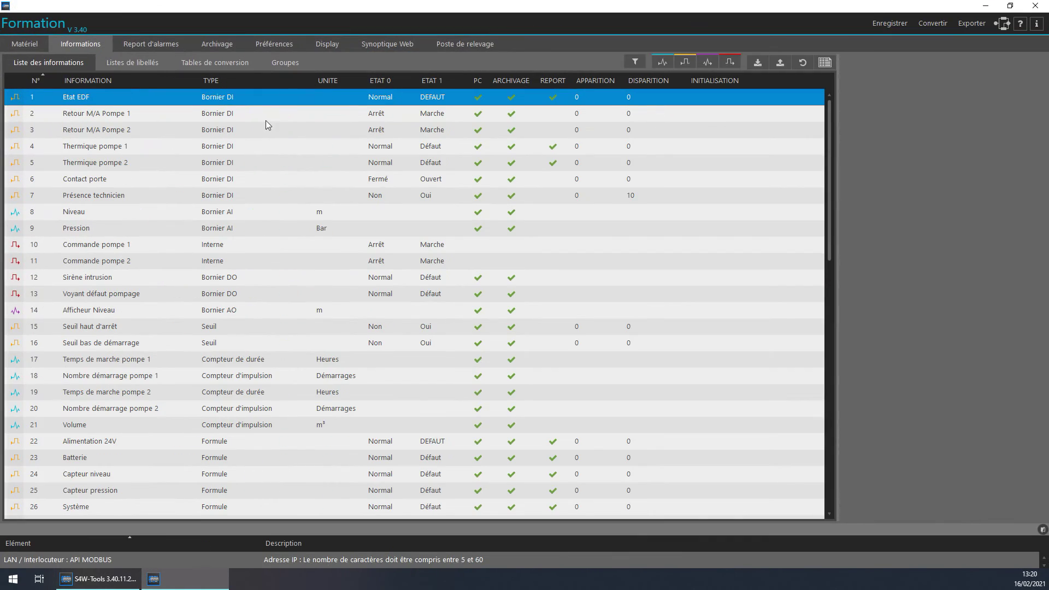
# - Examine the imported Commande pompe 1 and 2 entries and the réservoir haut and réservoir bas entries in the information list
pyautogui.click(98, 248)
pyautogui.click(93, 262)
pyautogui.click(82, 263)
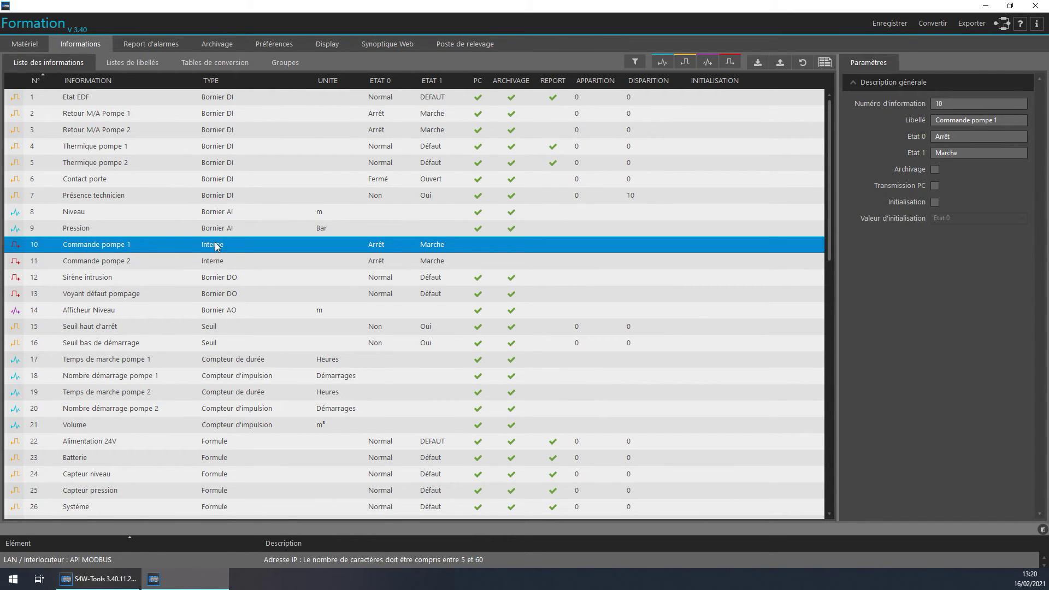
pyautogui.click(215, 263)
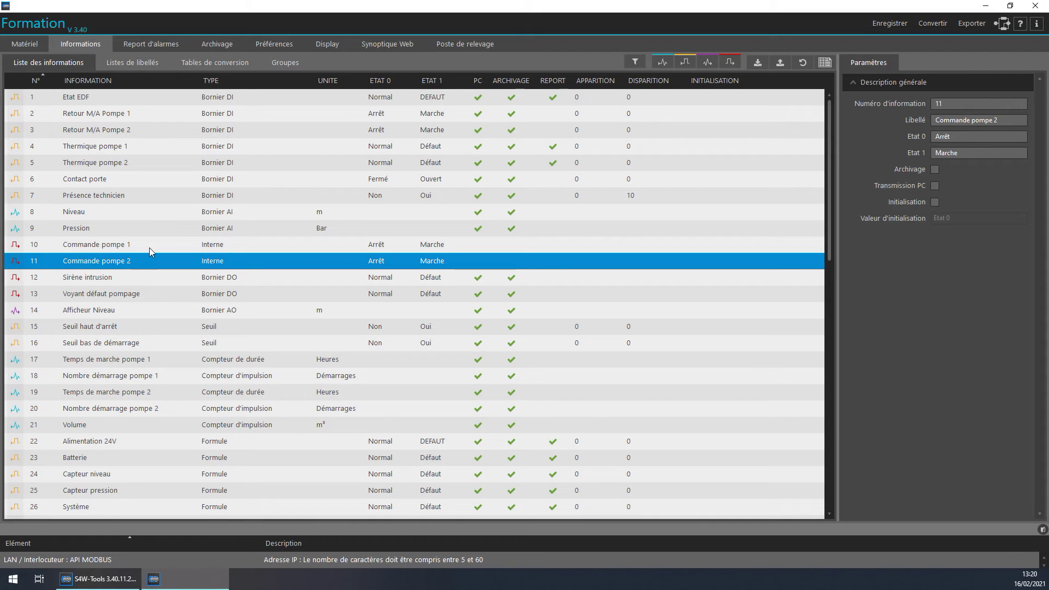
pyautogui.click(128, 246)
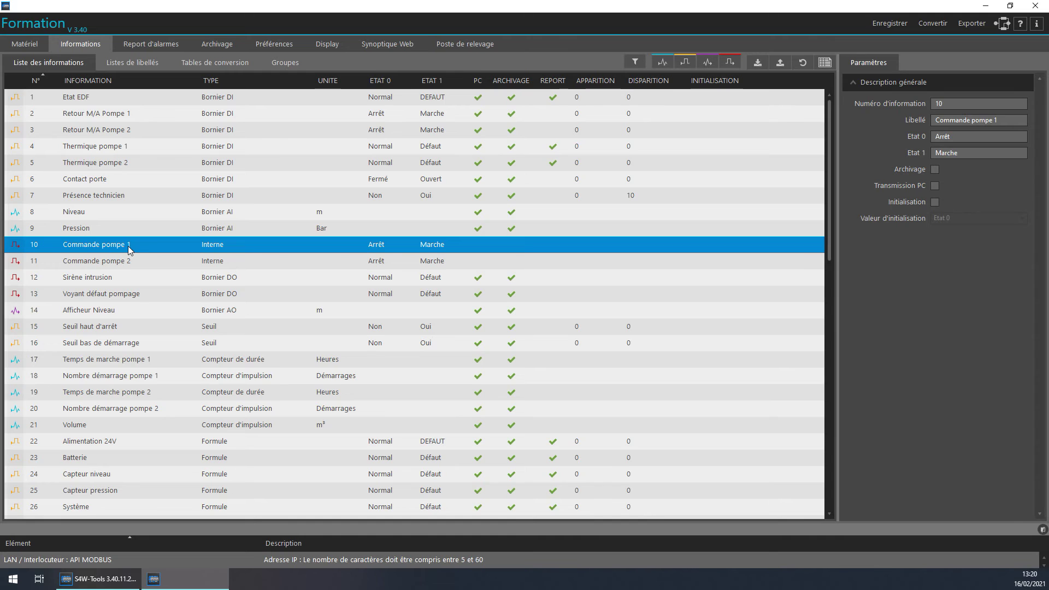
pyautogui.scroll(-6, 139, 248)
pyautogui.scroll(-8, 140, 248)
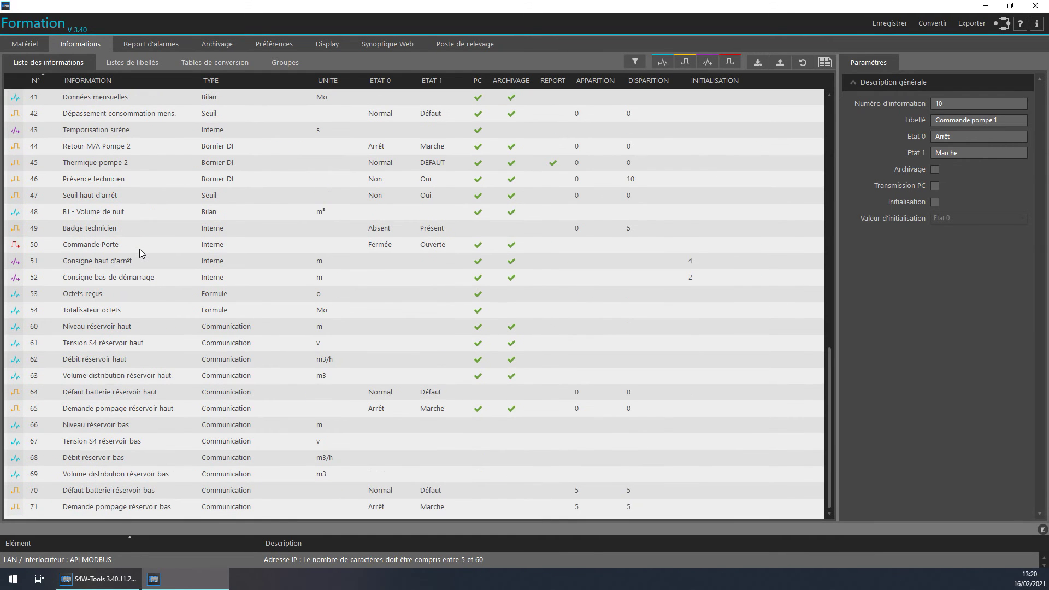
pyautogui.click(85, 330)
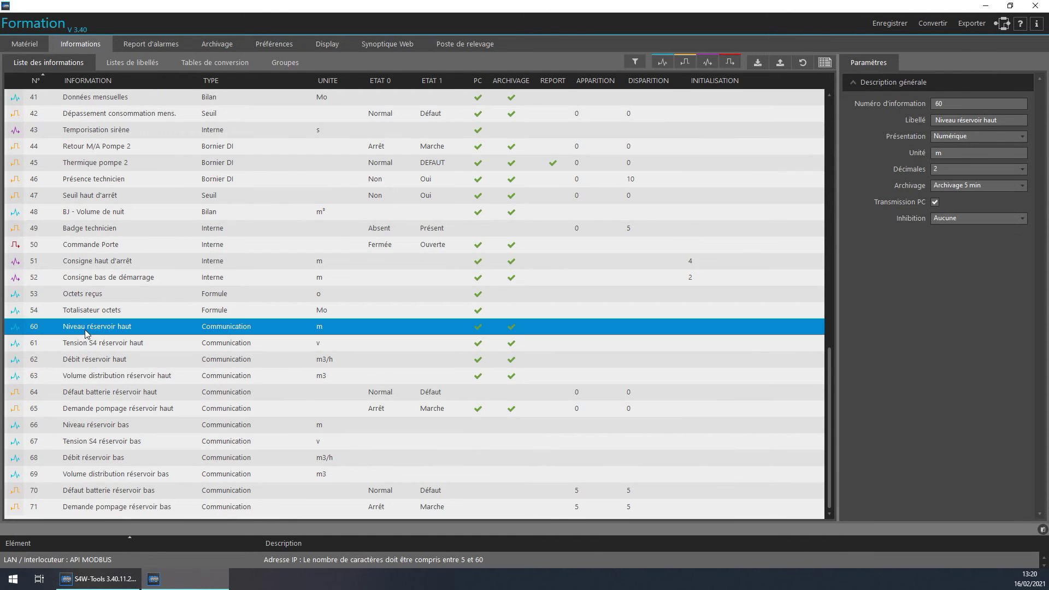
pyautogui.keyDown('shift'); pyautogui.click(90, 410); pyautogui.keyUp('shift')
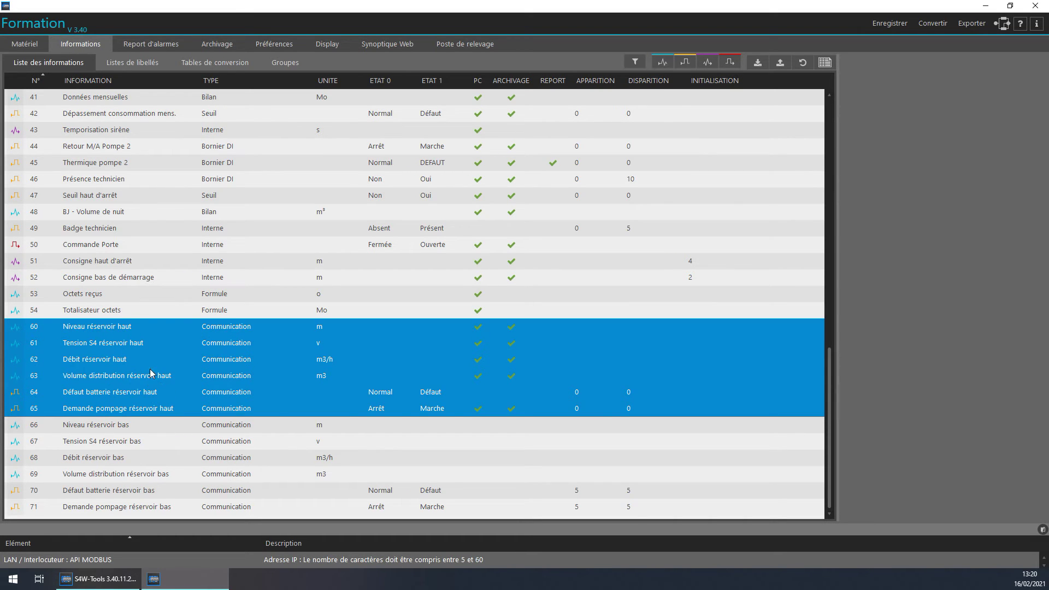
pyautogui.click(116, 431)
pyautogui.keyDown('shift'); pyautogui.click(112, 509); pyautogui.keyUp('shift')
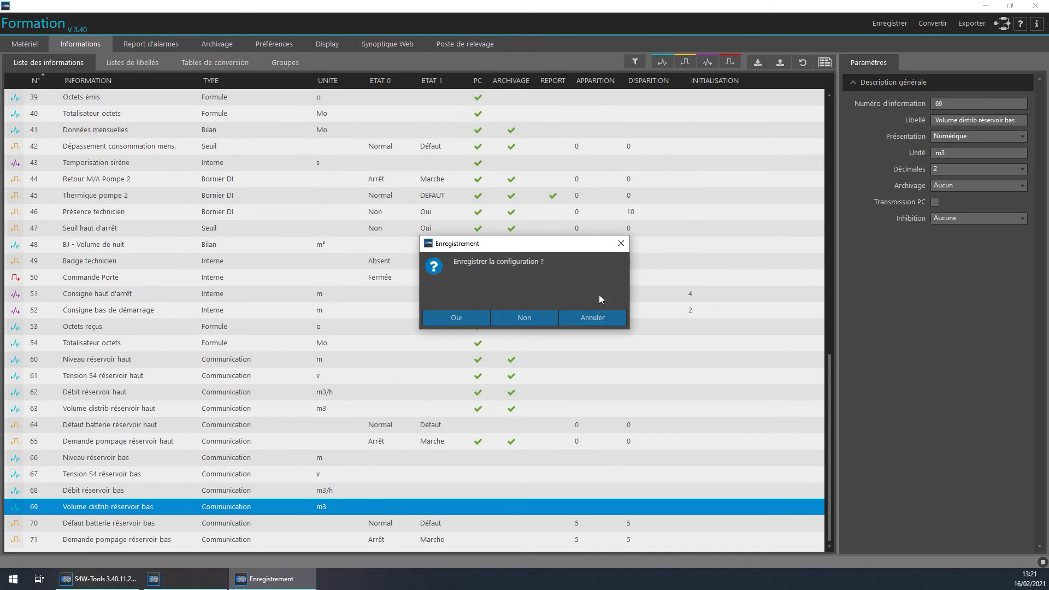
# - Save the Formation configuration and write it to the Formation station over USB
pyautogui.click(443, 317)
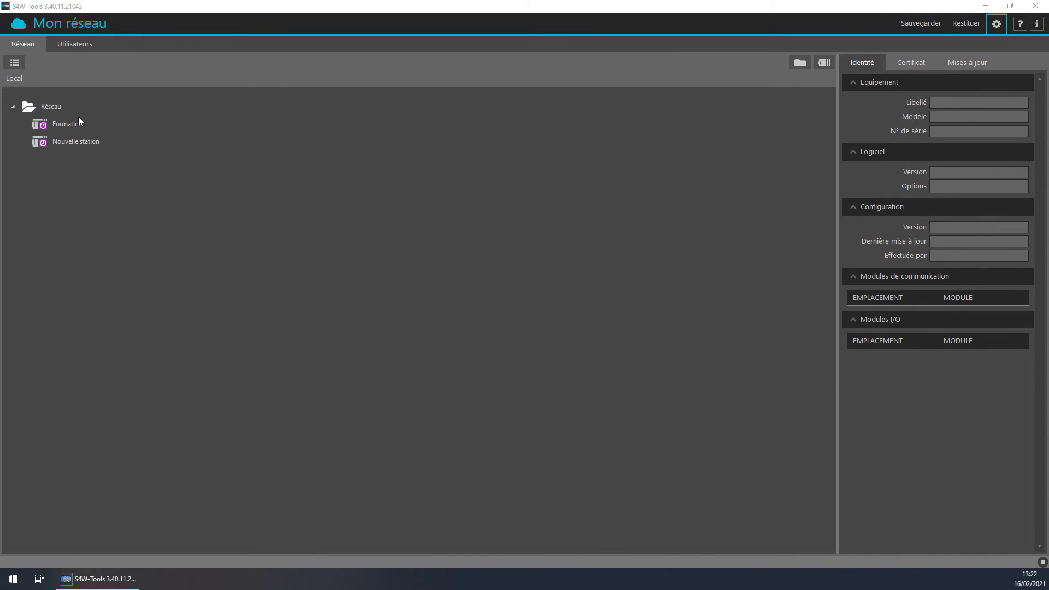
pyautogui.click(73, 122)
pyautogui.click(966, 63)
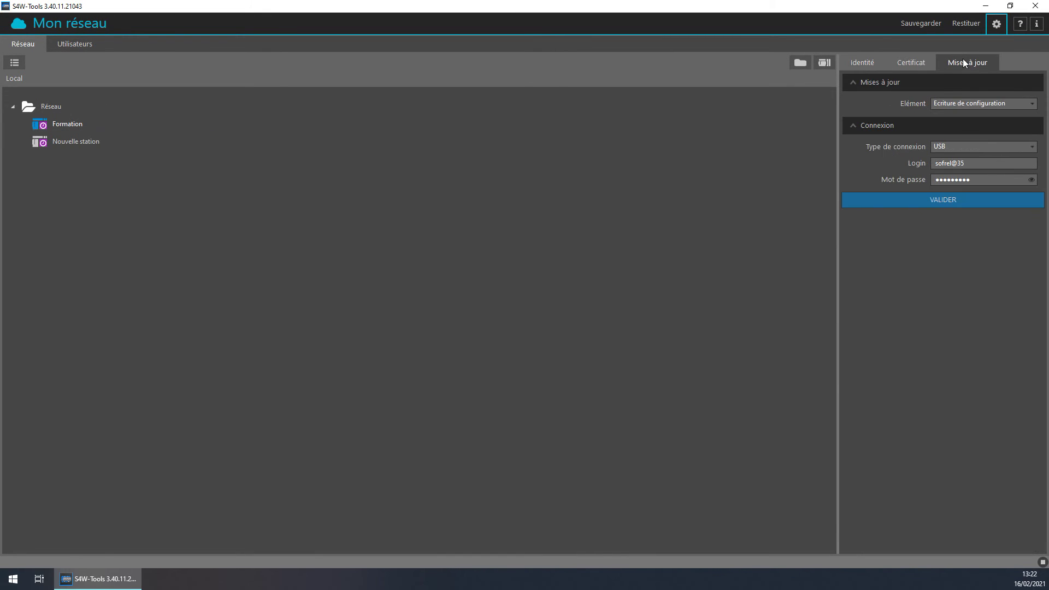
pyautogui.click(920, 195)
pyautogui.click(465, 313)
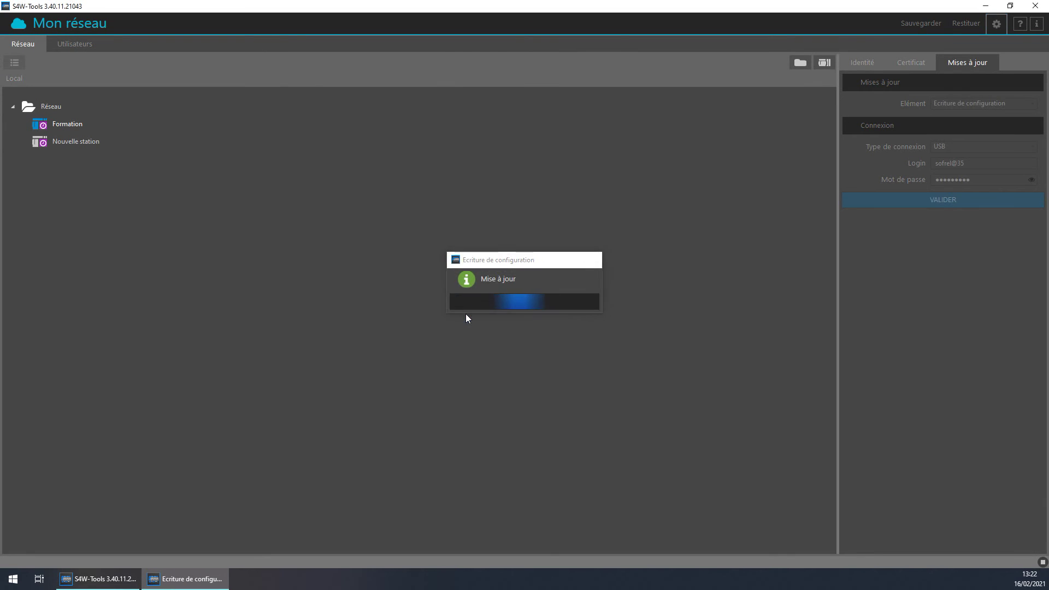
pyautogui.click(466, 314)
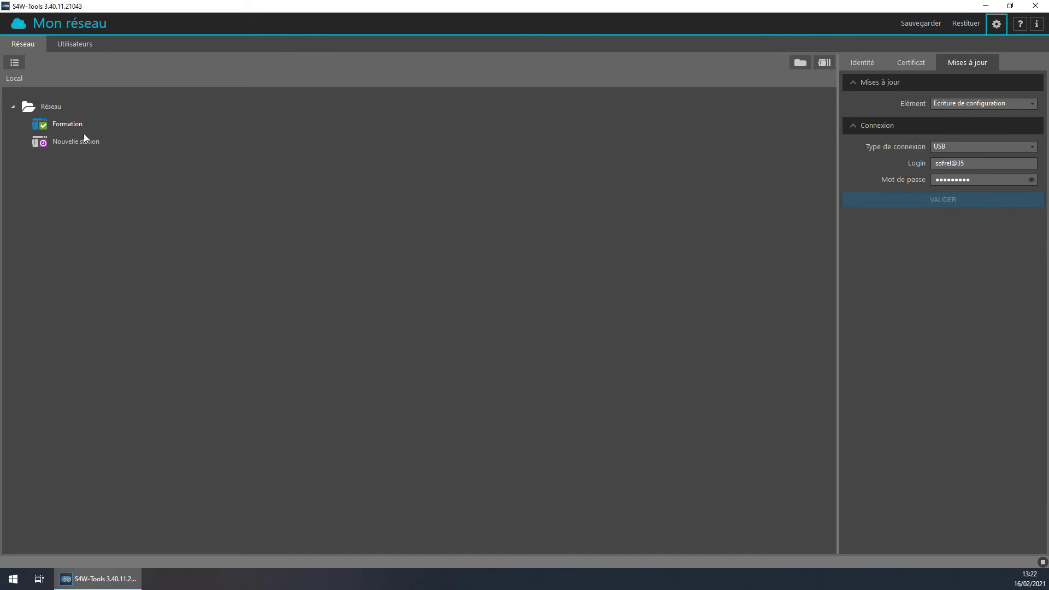
# - Open the Nouvelle station configuration and display its information list
pyautogui.click(65, 142)
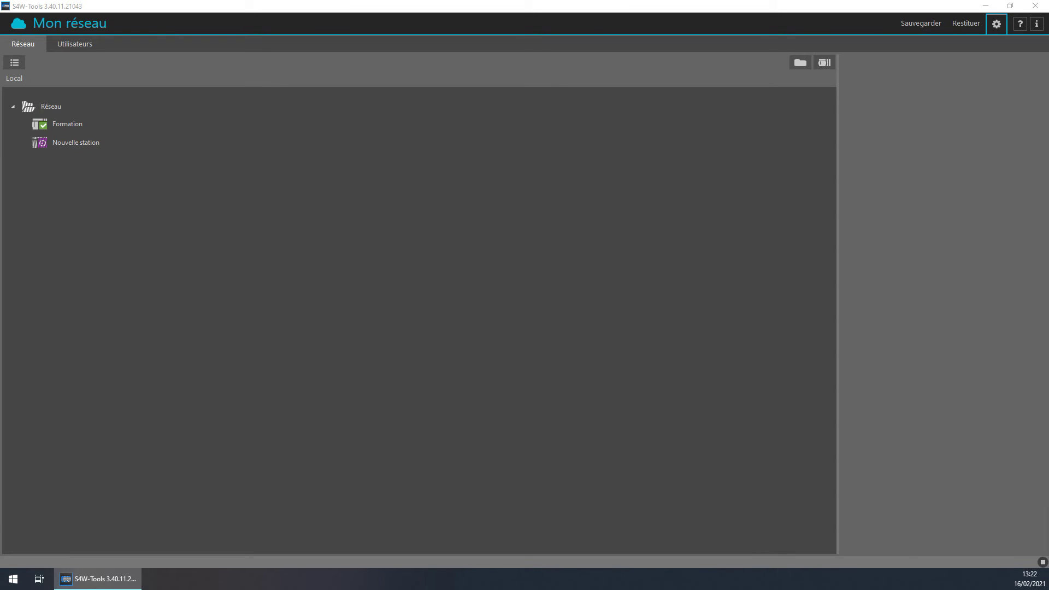
pyautogui.moveTo(574, 110); pyautogui.dragTo(351, 98)
pyautogui.doubleClick(351, 99)
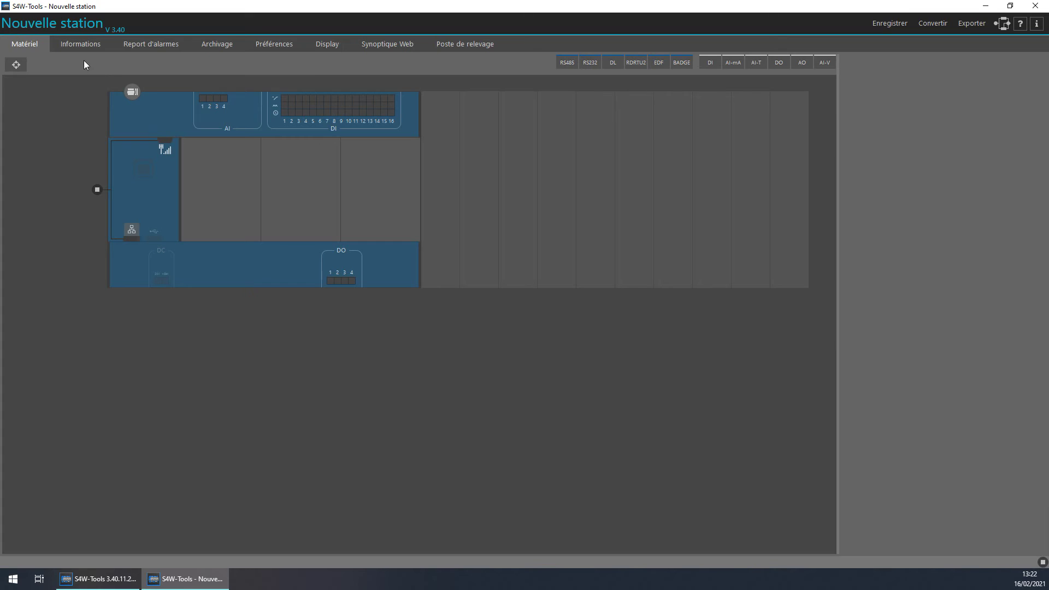
pyautogui.click(76, 45)
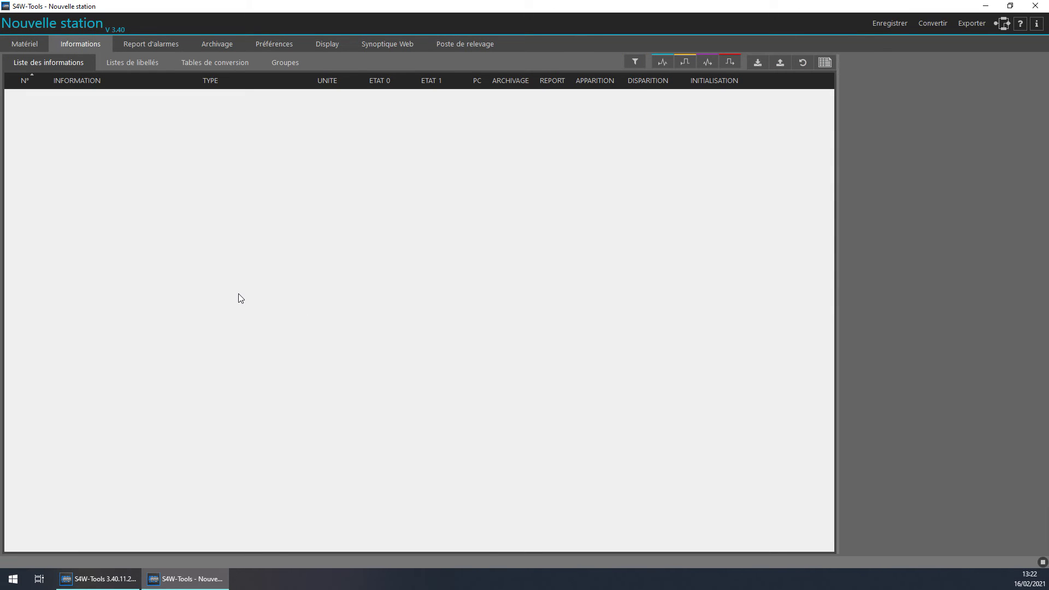